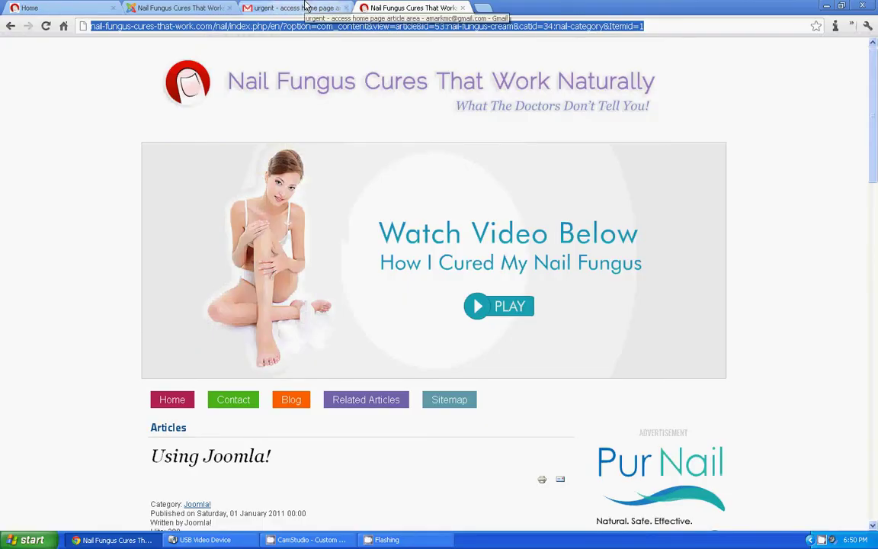
Step: Log in to the Joomla administrator backend with the admin username and account password
click(183, 8)
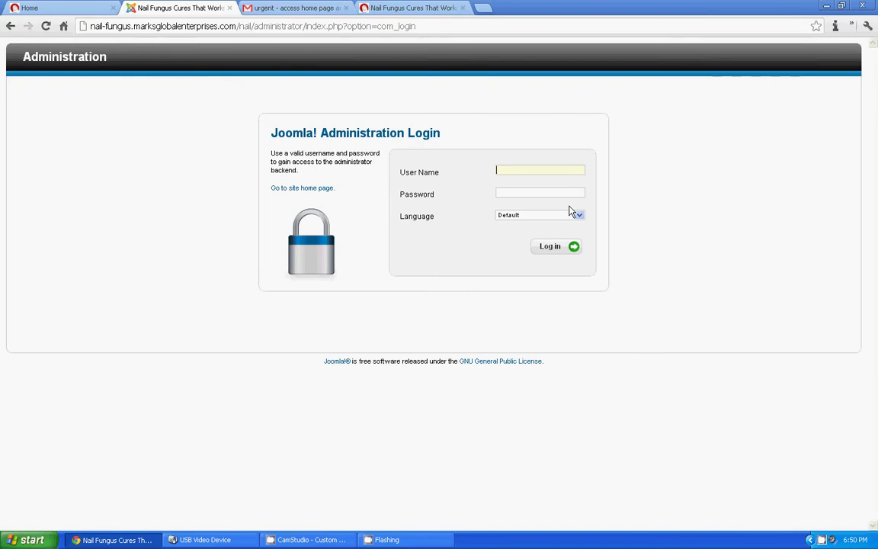
click(505, 169)
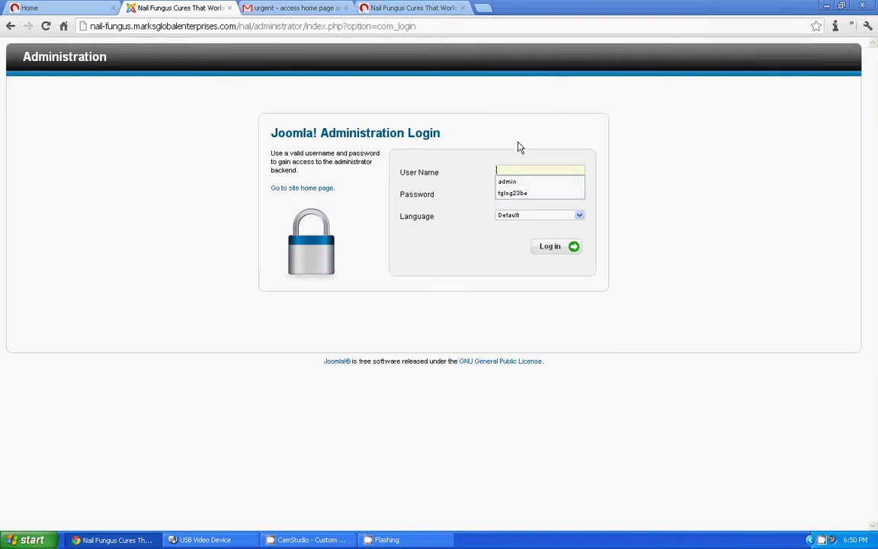
text(admin)
key(Tab)
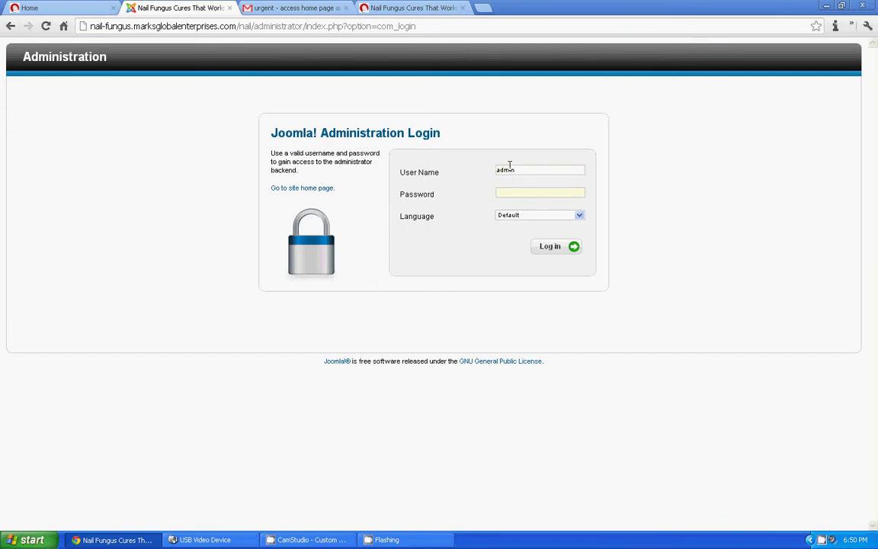
text(******)
click(549, 249)
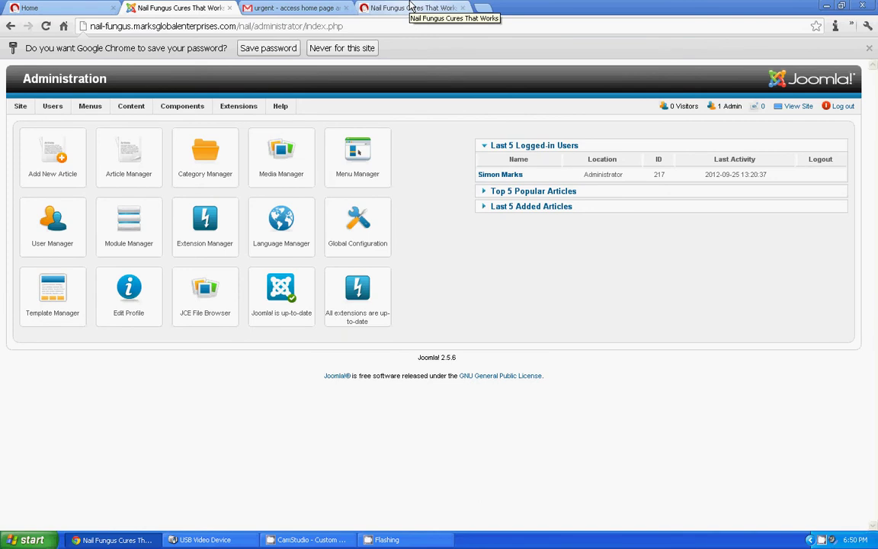
Step: View the front-end Using Joomla! article and inspect its URL's article id 53 and catid 34
click(410, 7)
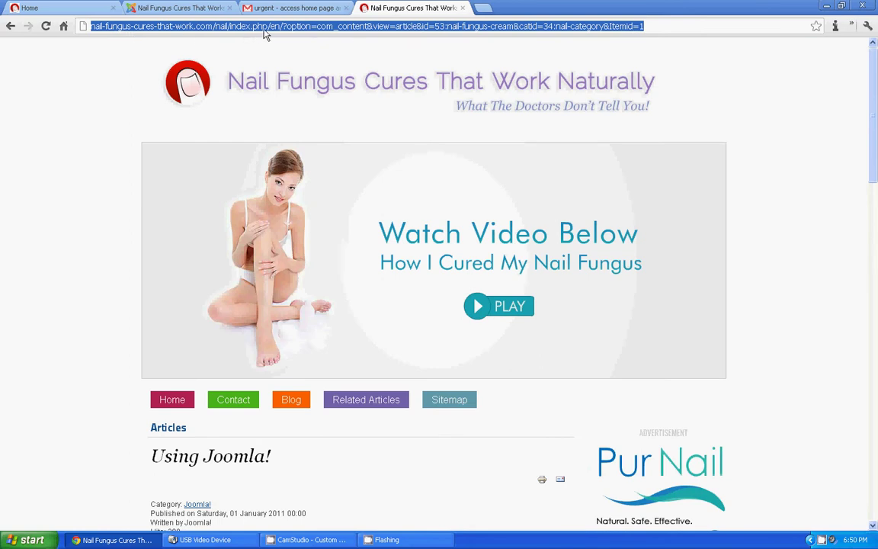
click(348, 28)
drag(283, 26, 675, 28)
click(674, 29)
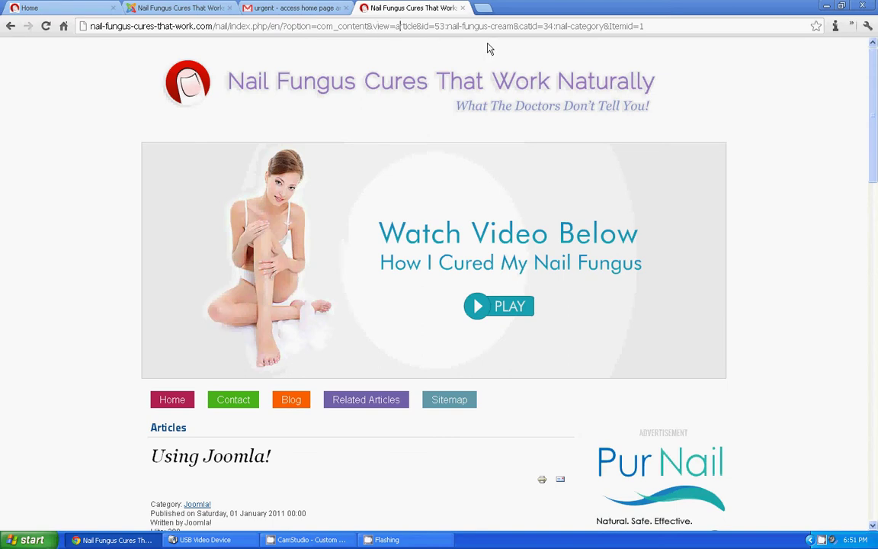
drag(440, 28, 667, 25)
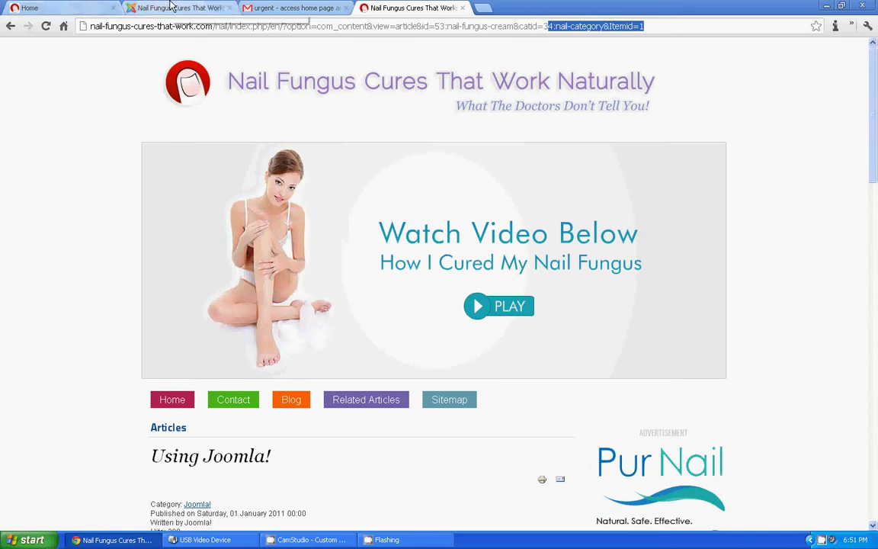
Step: Open Nail Fungus Symptoms from the home page's NFC Article Categories list
click(76, 6)
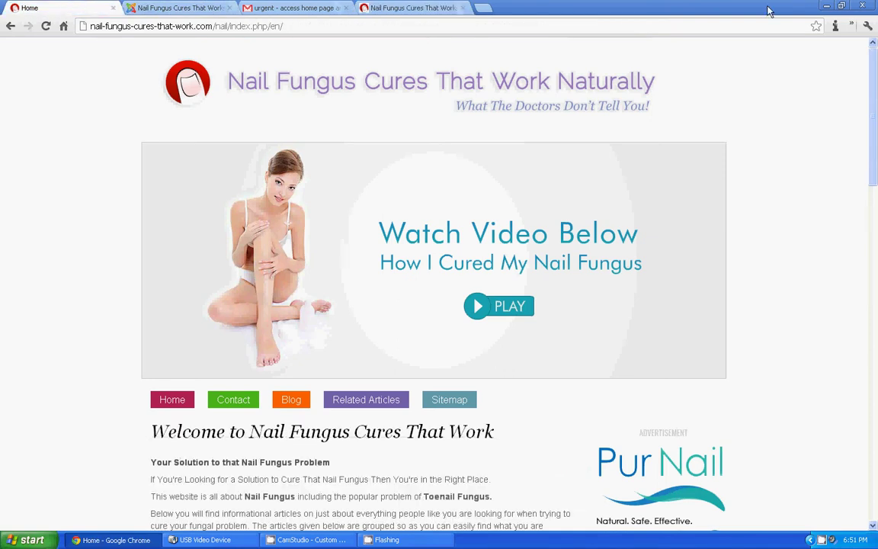
drag(874, 61, 874, 193)
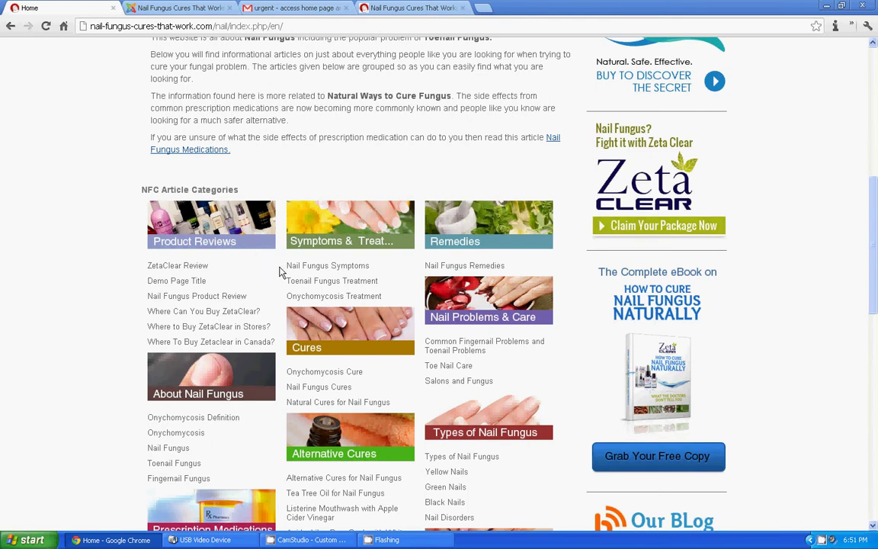
click(314, 268)
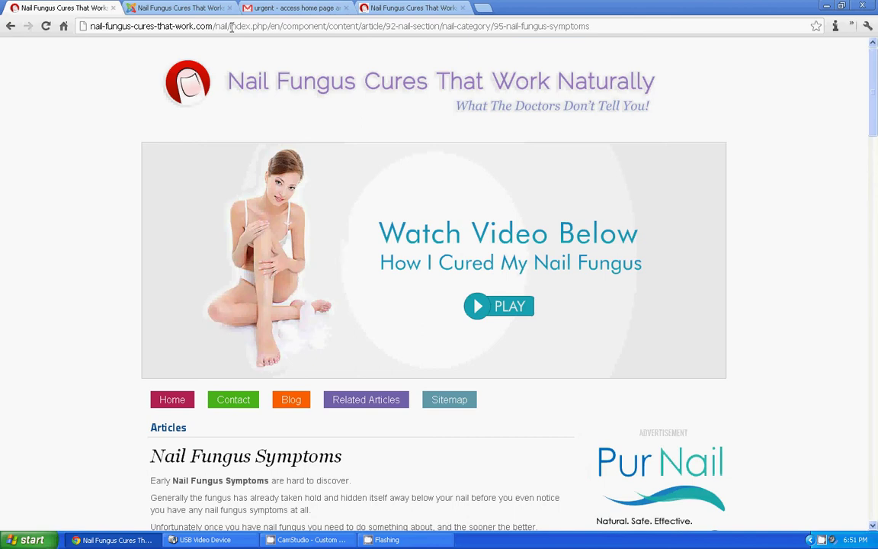
Step: Inspect the article's friendly URL, highlighting its section id and 95 category id
click(255, 26)
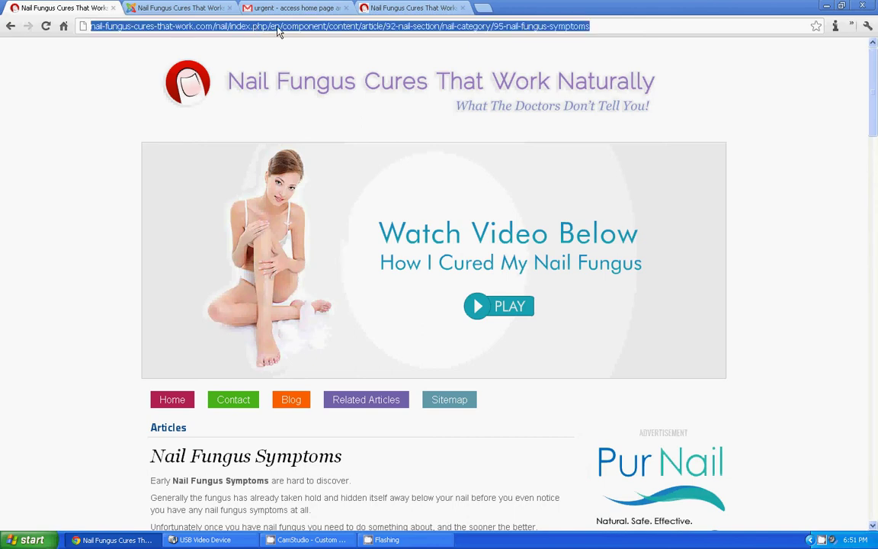
click(299, 26)
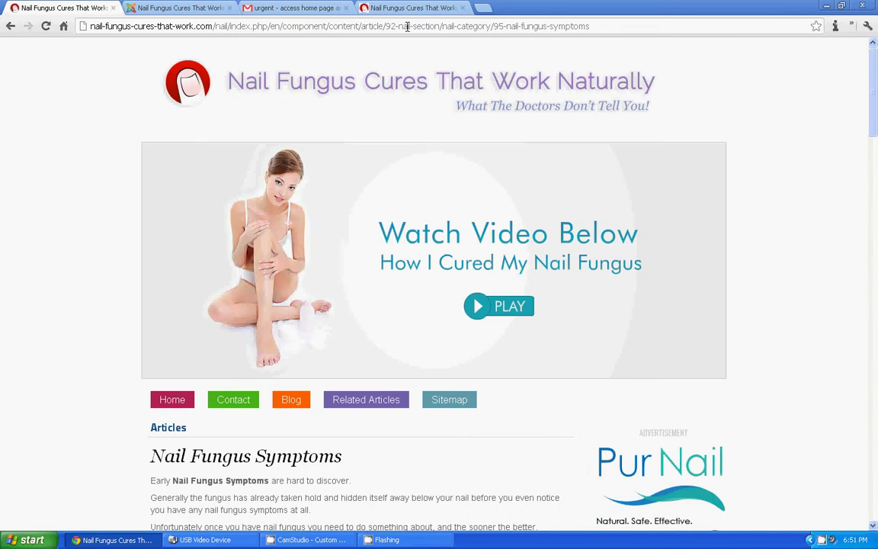
click(372, 26)
drag(384, 25, 435, 26)
drag(494, 26, 596, 36)
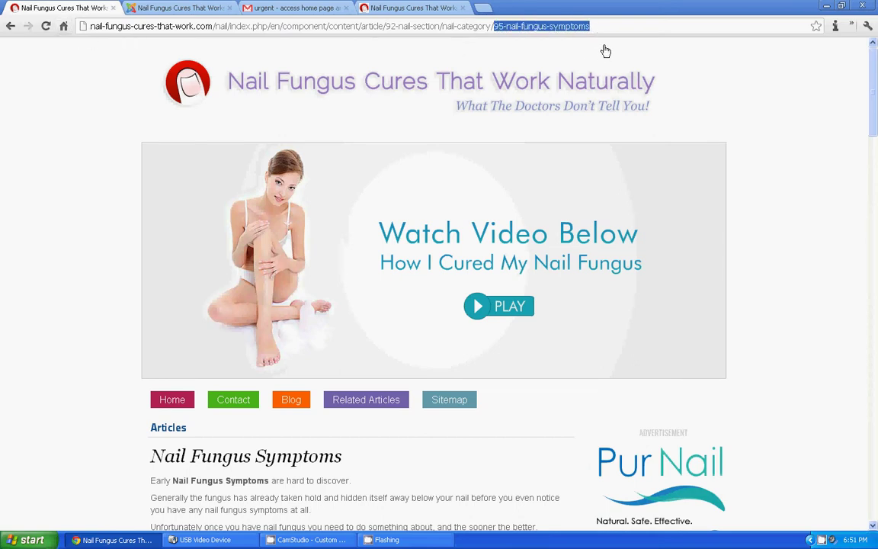
click(606, 25)
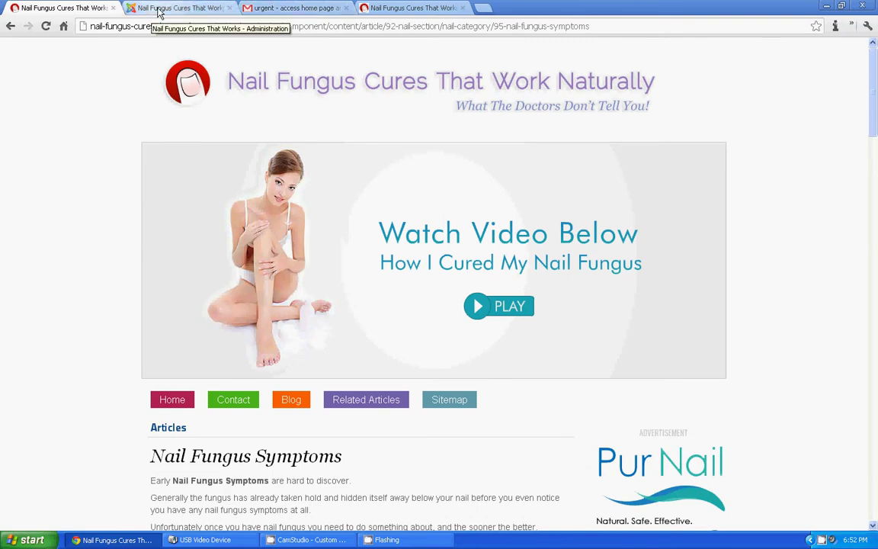
Step: From the admin dashboard, go to the Article Manager and create a new article
click(160, 9)
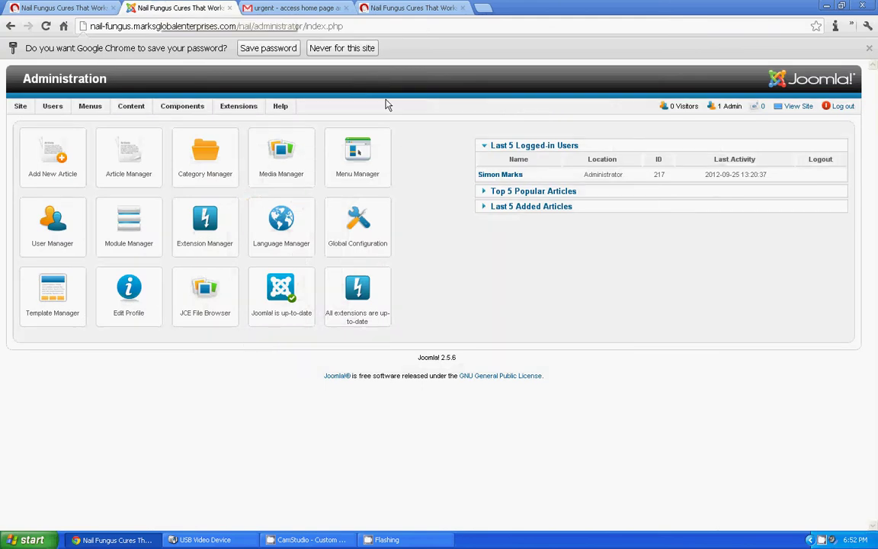
click(126, 153)
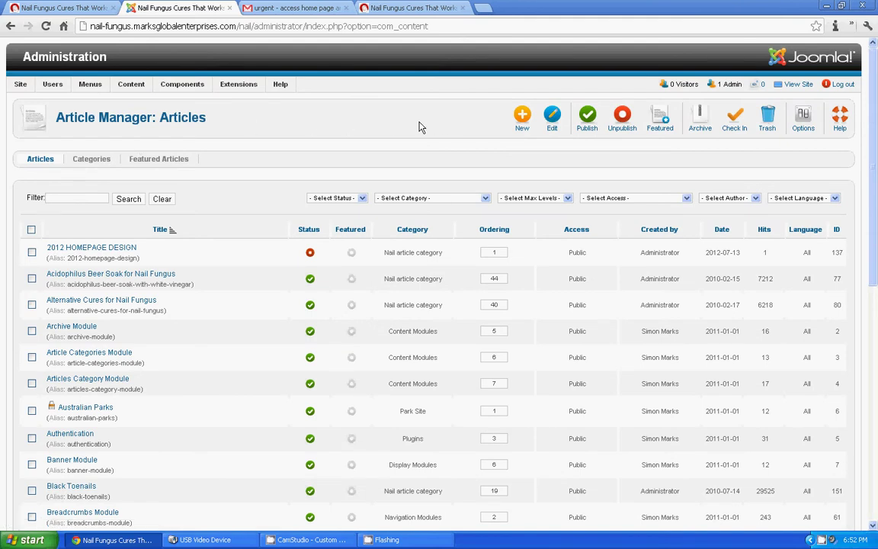
click(522, 118)
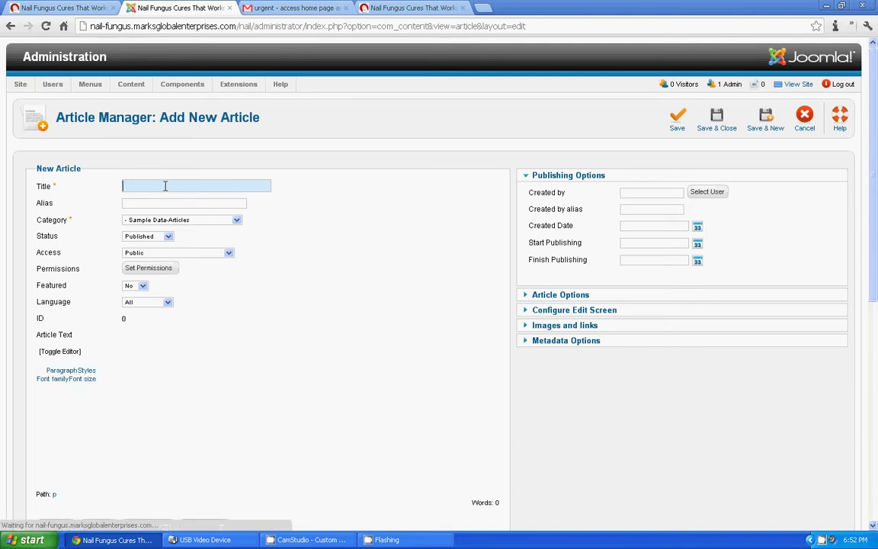
Step: Title the article 'Sample Page Title', categorize it under Nail Fungus Cures That Work, and turn off the editor
text(Sample)
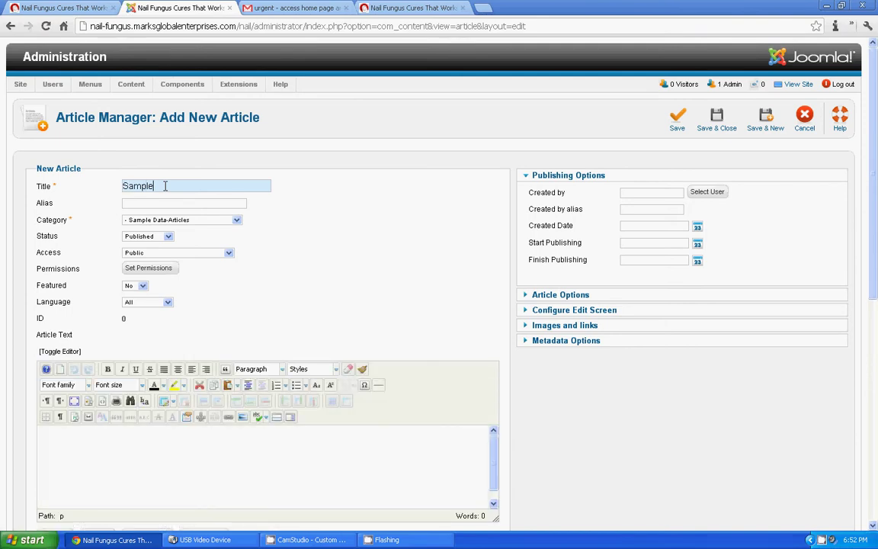
text( Page Title)
click(148, 221)
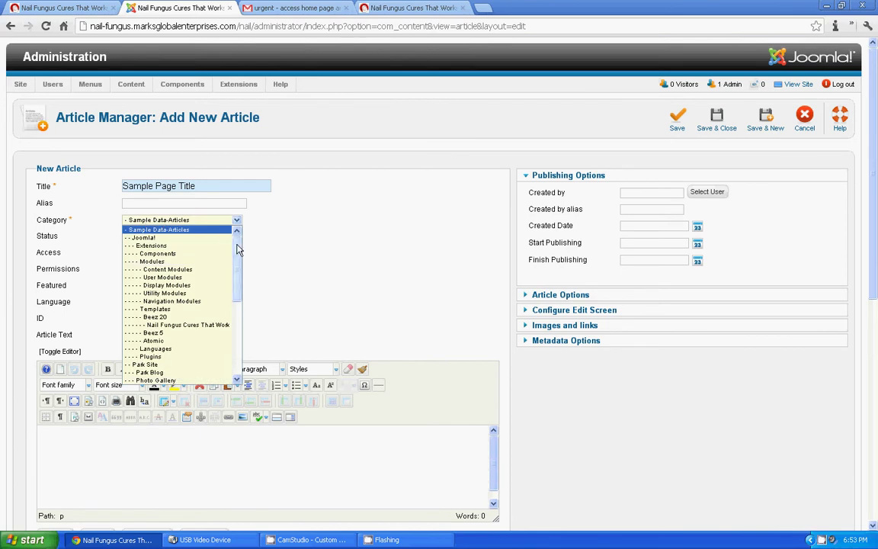
drag(237, 248, 237, 264)
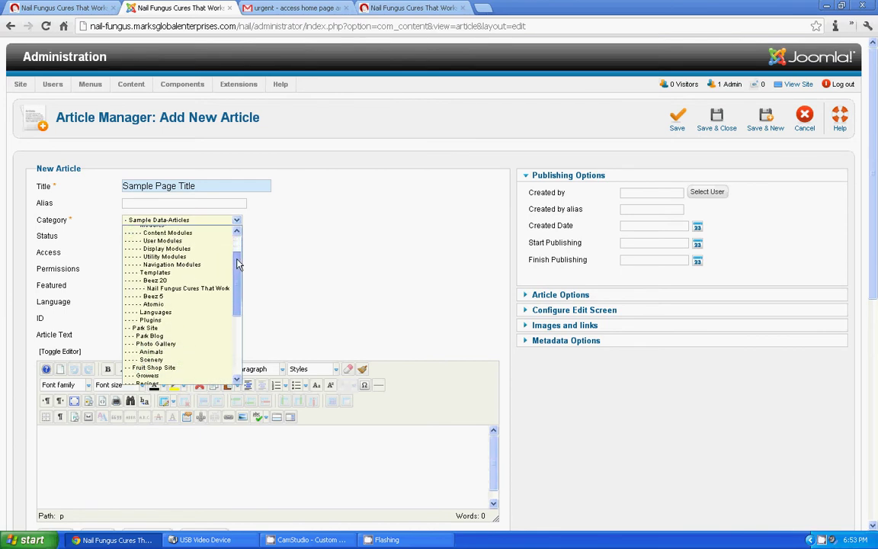
click(216, 294)
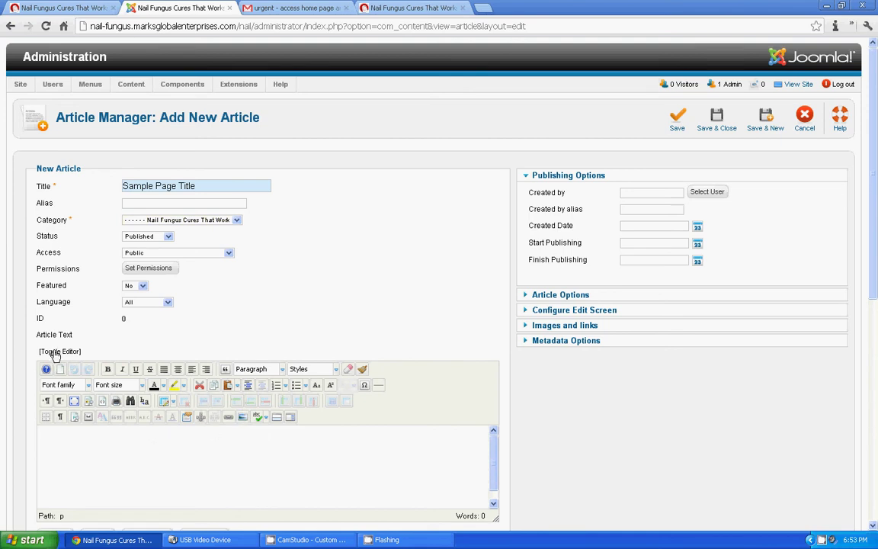
click(55, 352)
click(109, 404)
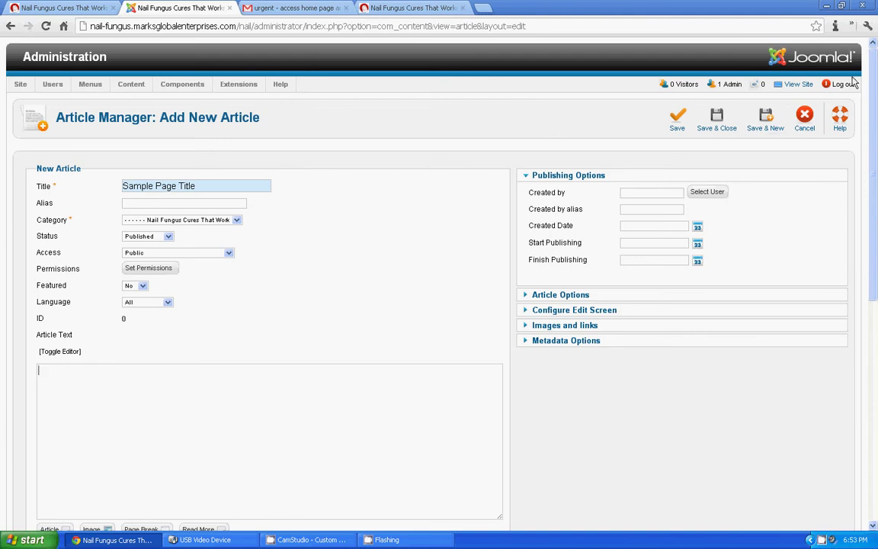
Step: Copy a generated placeholder paragraph and paste it into the article body
click(836, 27)
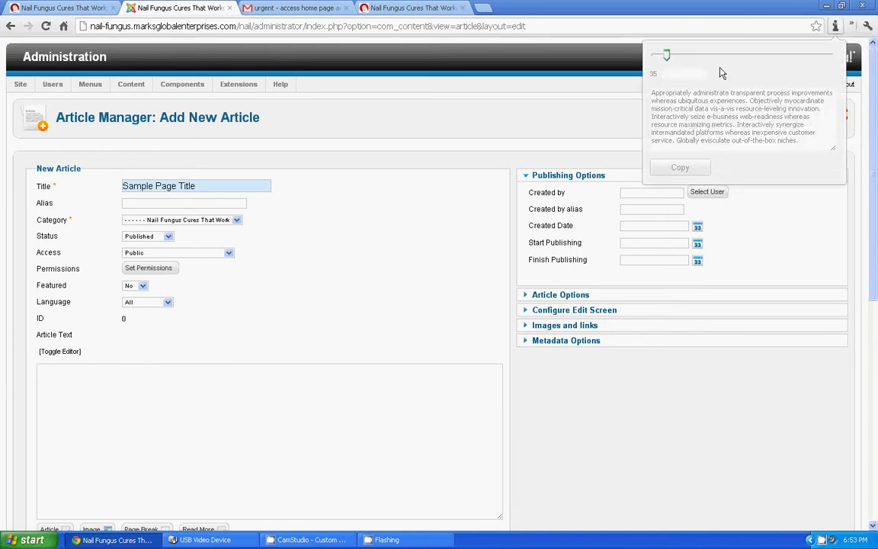
drag(796, 141, 564, 81)
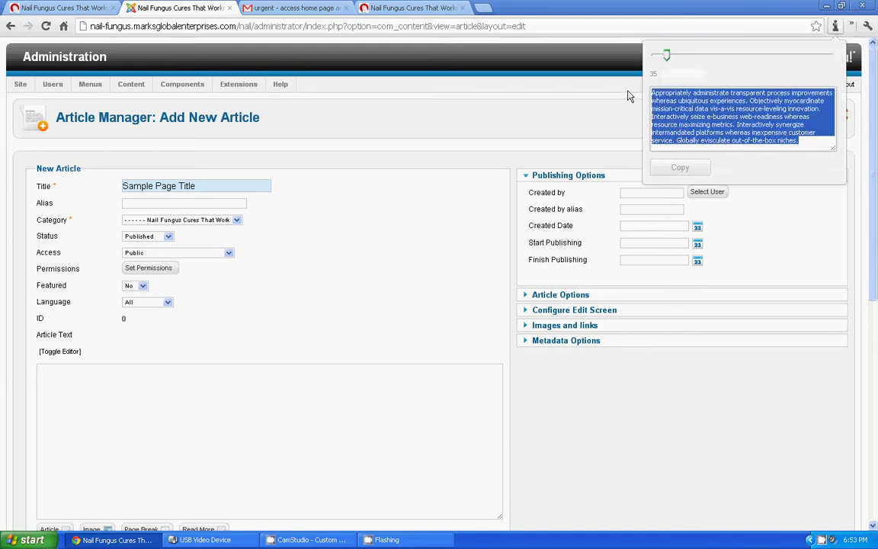
click(257, 429)
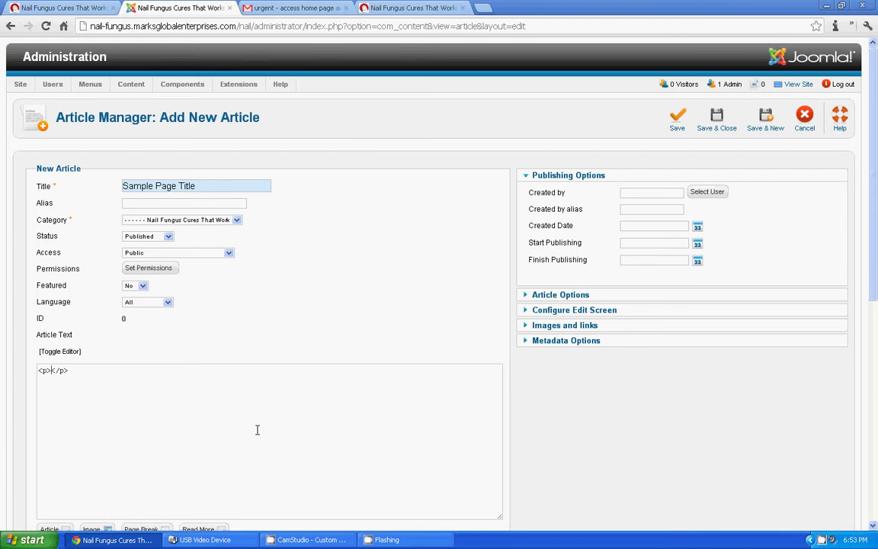
right_click(50, 369)
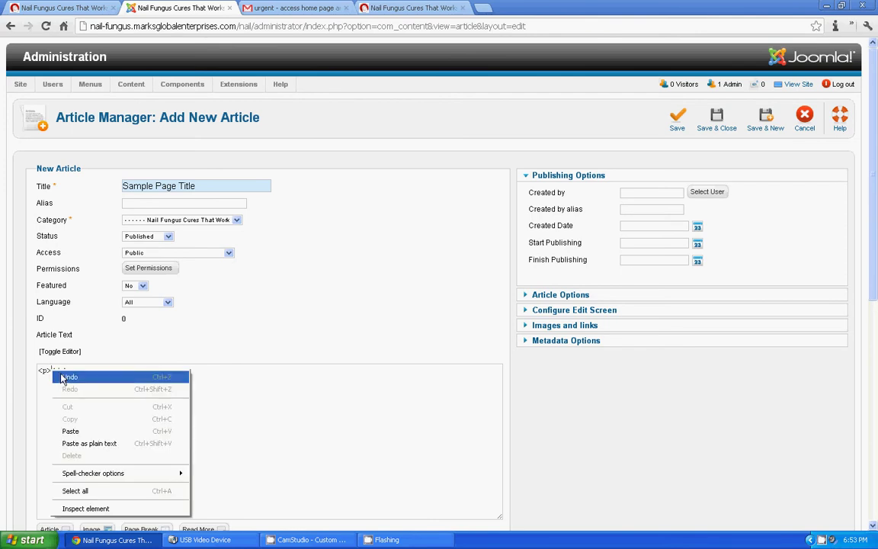
click(82, 432)
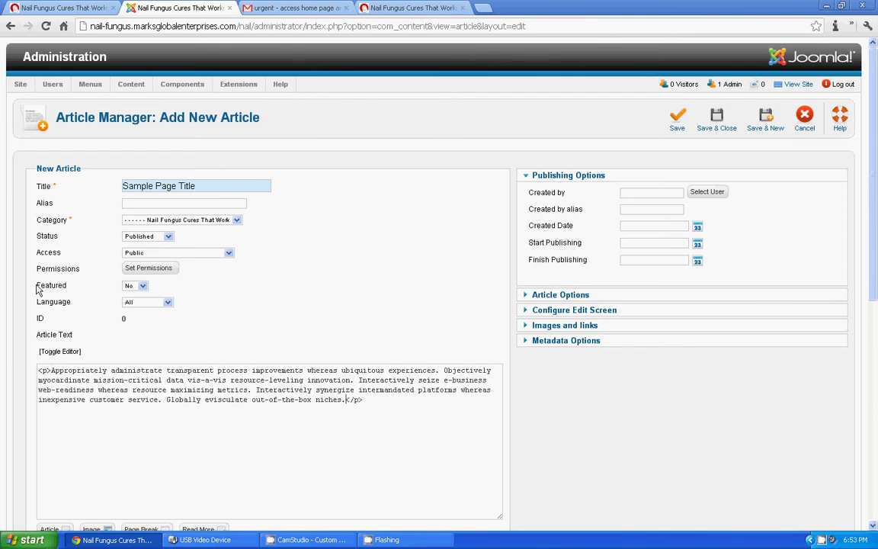
Step: Set the article's author to the admin user and its created date to 24 September 2012
mouse_move(547, 217)
click(701, 195)
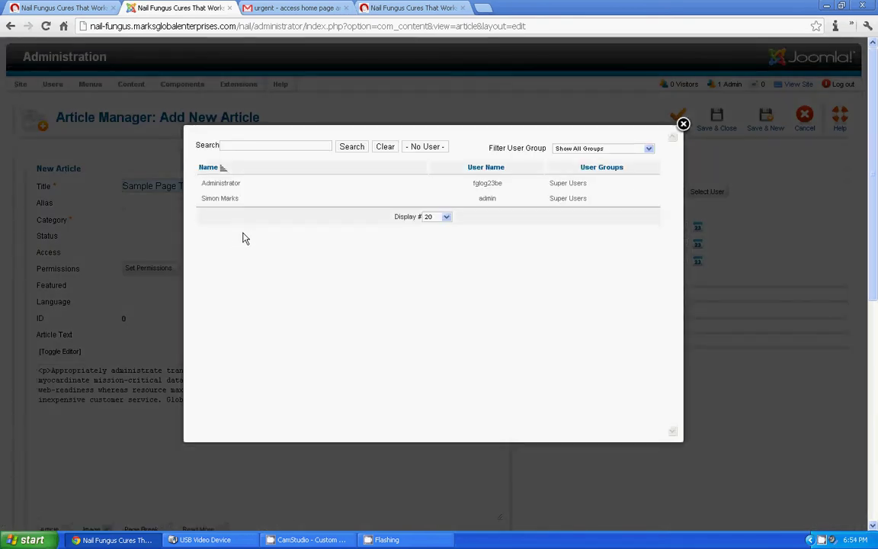
click(221, 199)
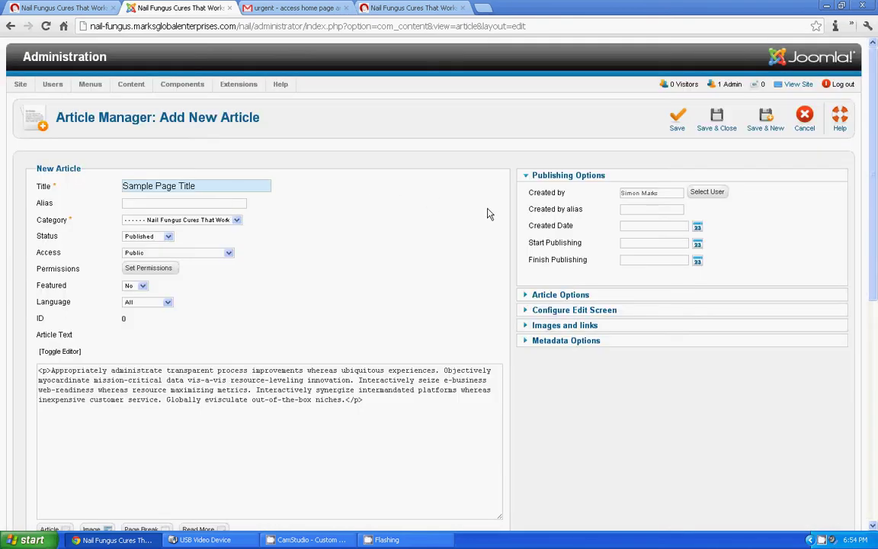
click(698, 229)
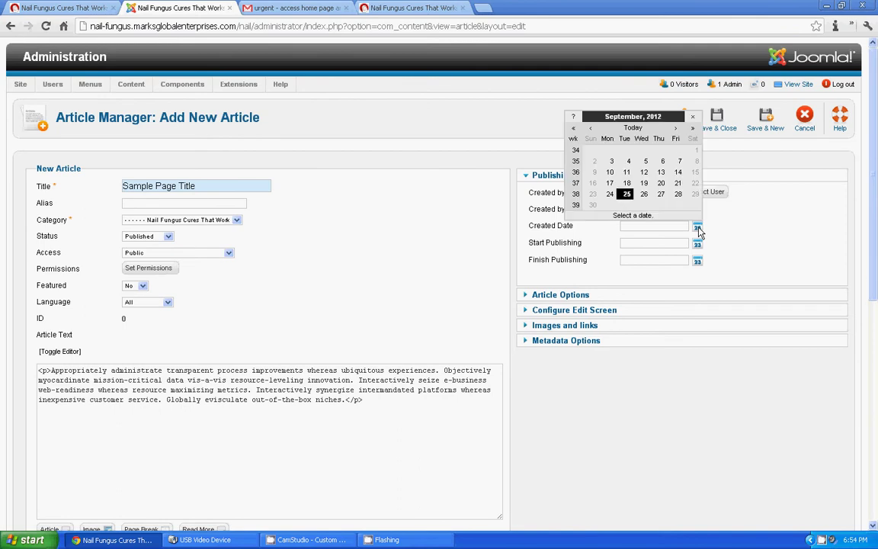
click(610, 196)
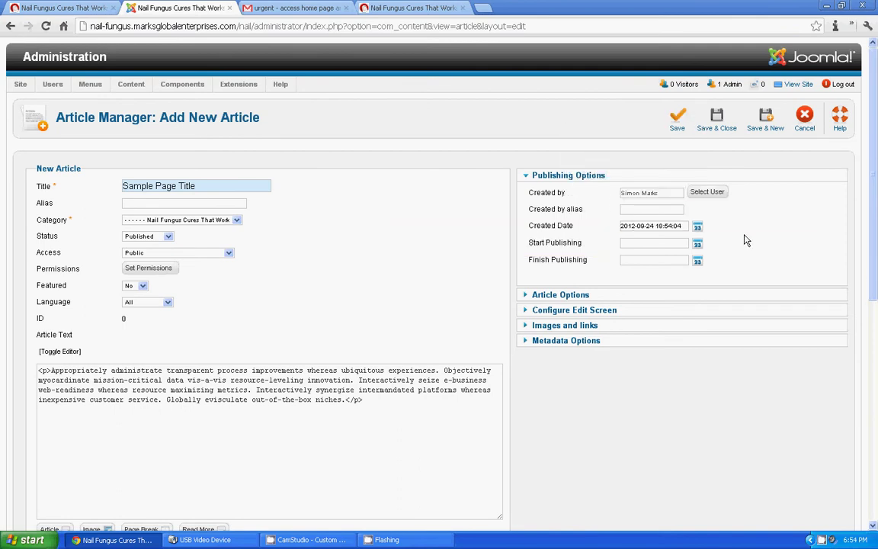
scroll(381, 152, down, 1)
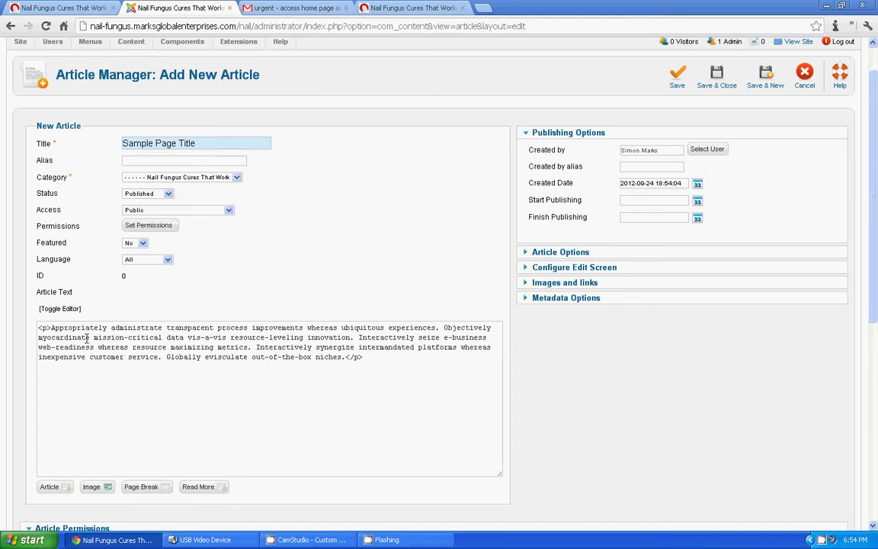
drag(64, 337, 184, 337)
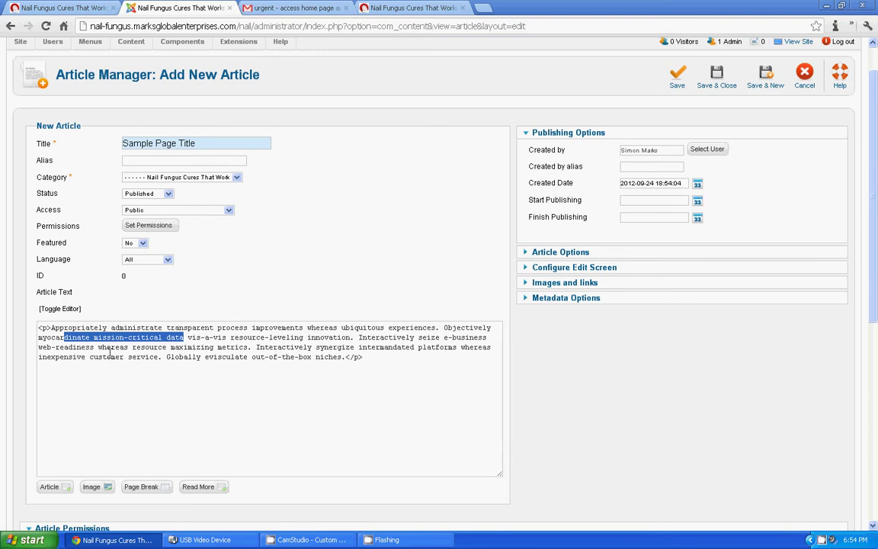
scroll(873, 244, up, 1)
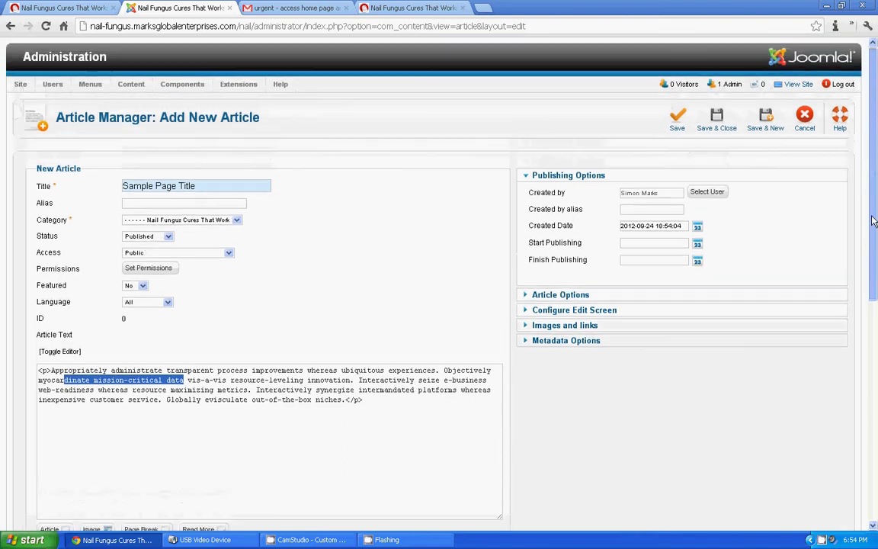
Step: Save and close the article, then filter the Article Manager list to Sample Page Title
click(716, 117)
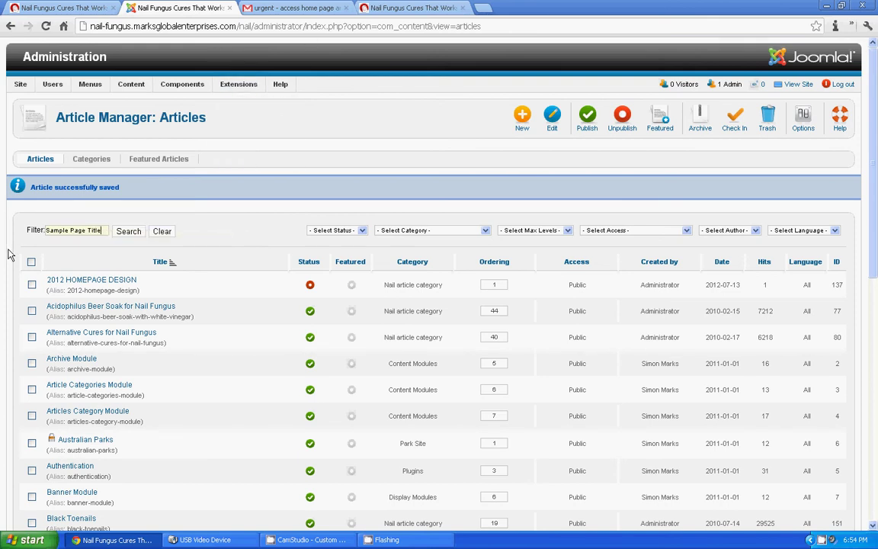
click(126, 234)
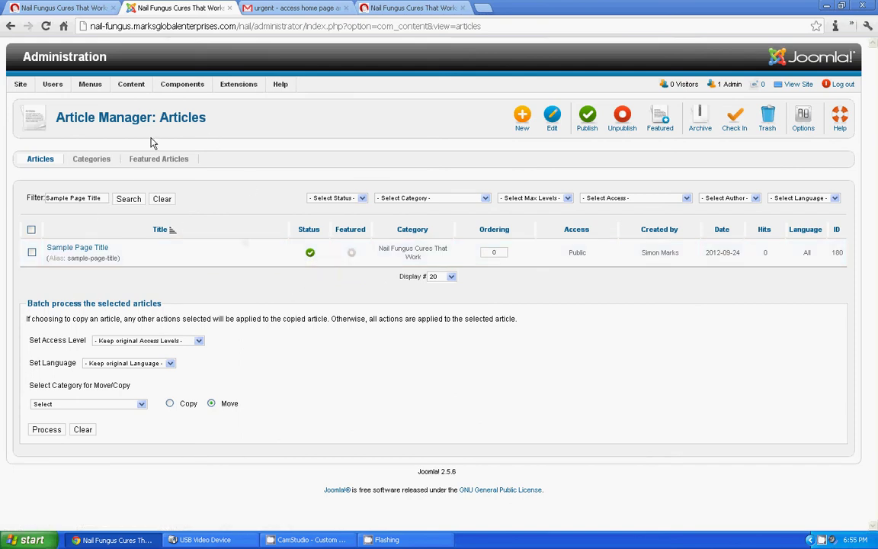
Step: Check the live Nail Fungus Symptoms page's NFC Article Categories list for Sample Page Title
click(50, 6)
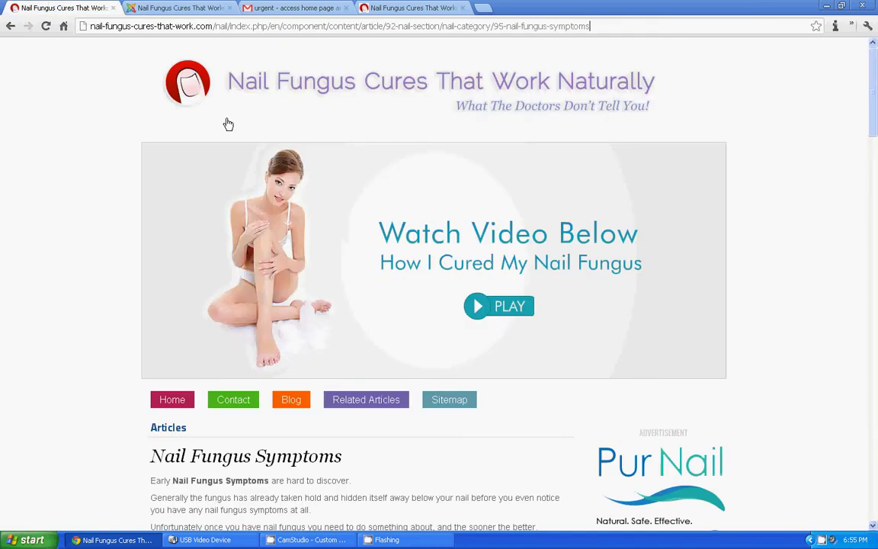
drag(873, 94, 874, 381)
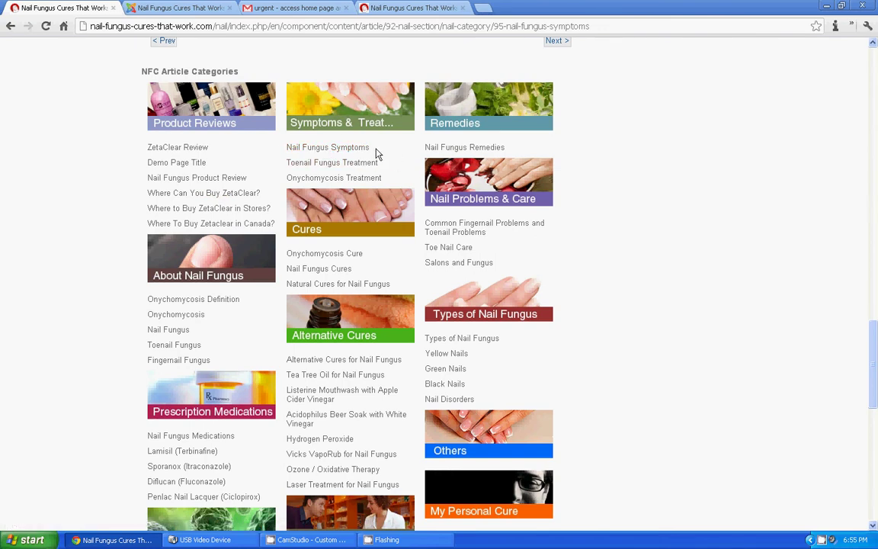
scroll(417, 202, up, 5)
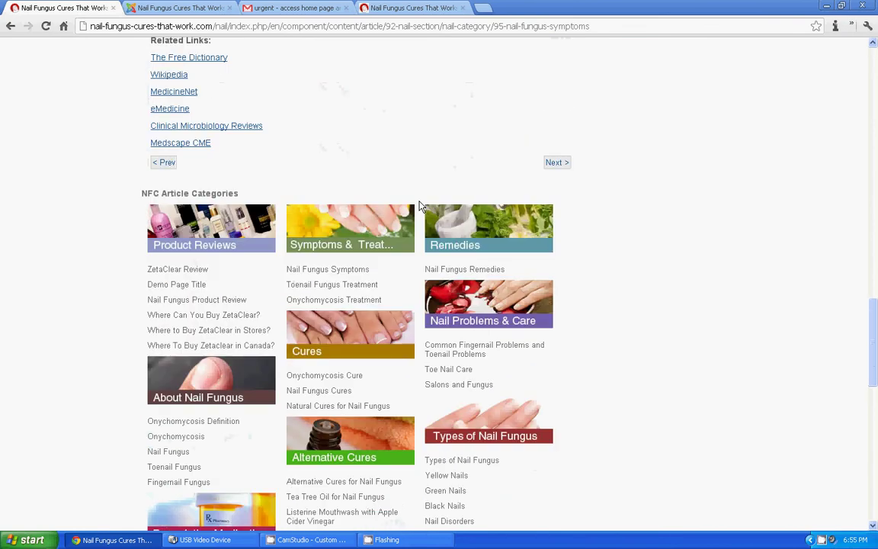
scroll(418, 202, up, 4)
click(146, 7)
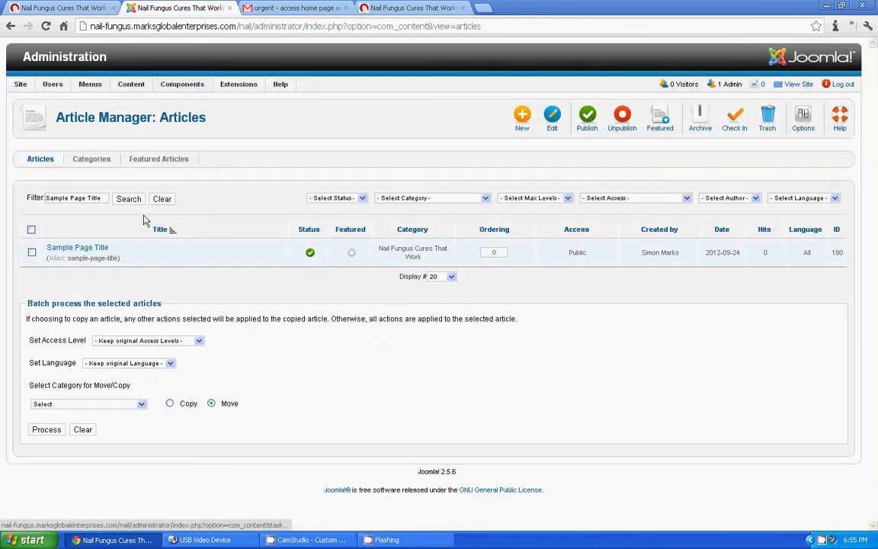
click(79, 8)
scroll(400, 347, up, 4)
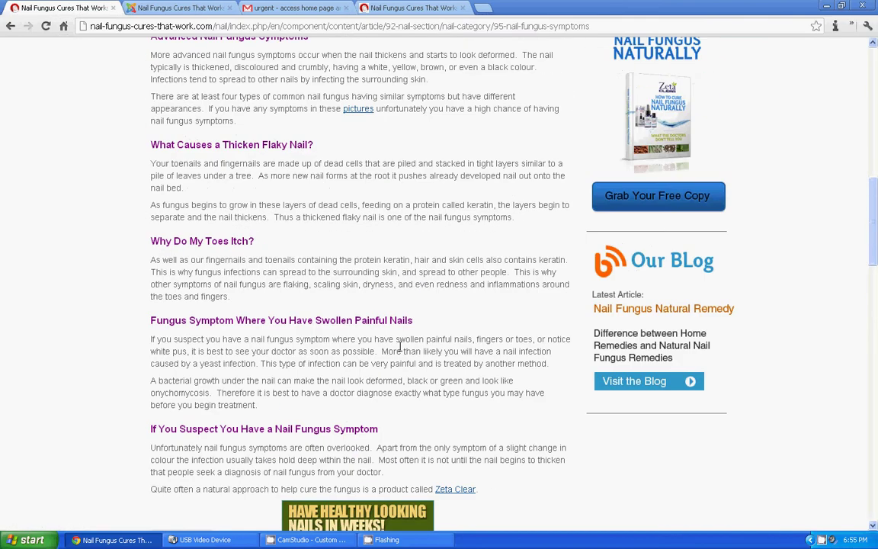
scroll(401, 350, down, 7)
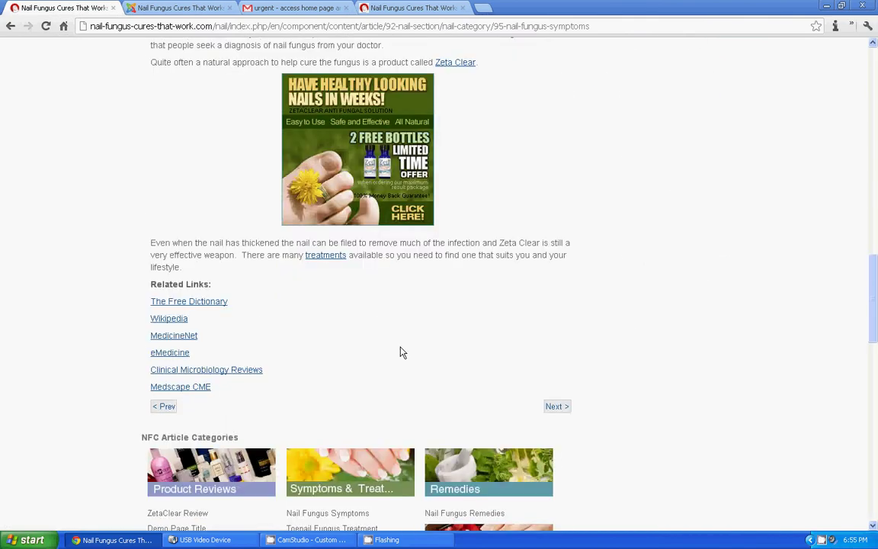
scroll(402, 352, down, 3)
scroll(402, 352, up, 15)
scroll(401, 349, up, 2)
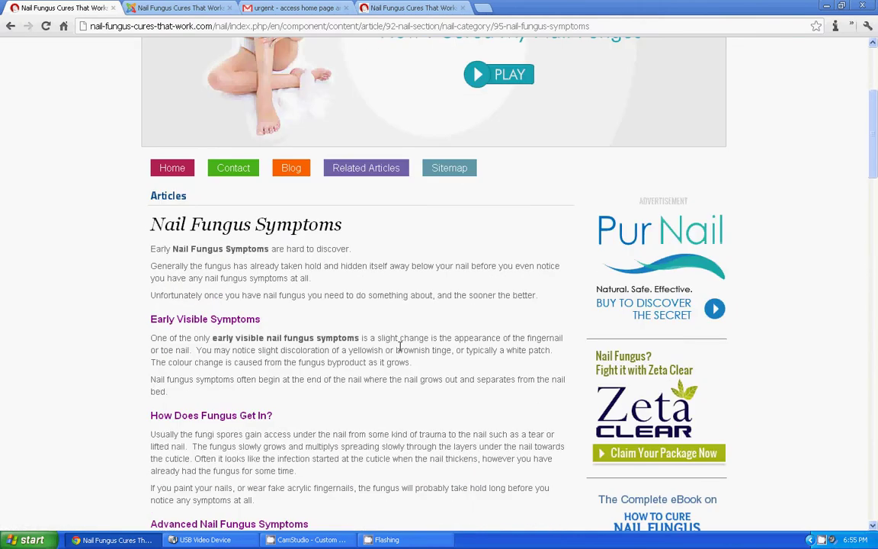
scroll(401, 349, up, 4)
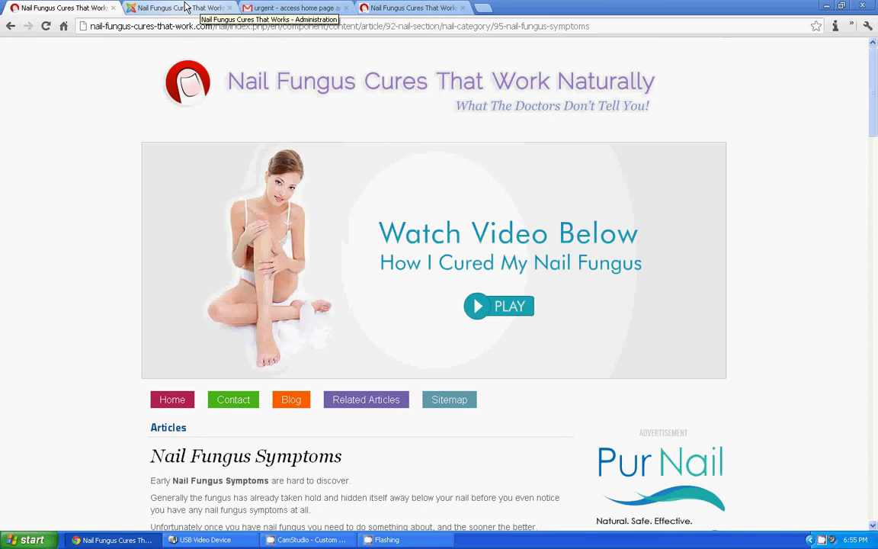
Step: Return to the administration tab and go to Site > Control Panel
click(186, 7)
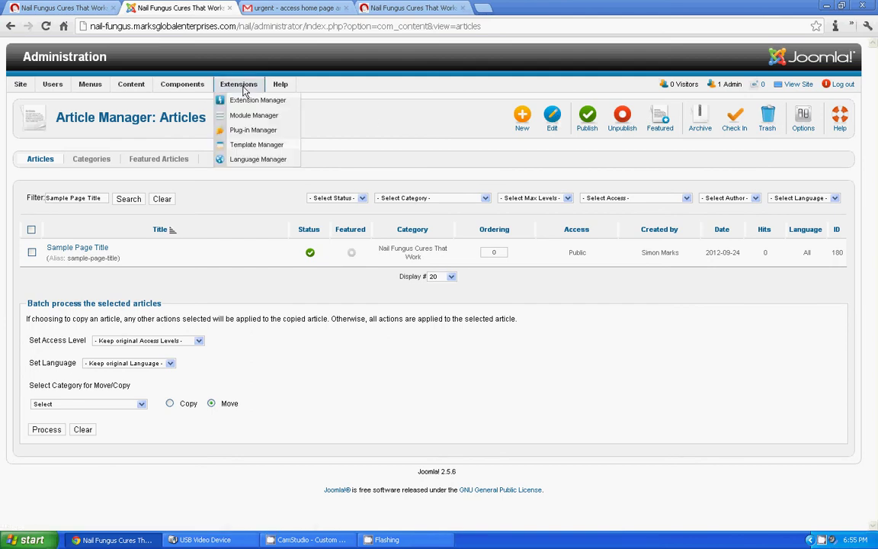
mouse_move(174, 90)
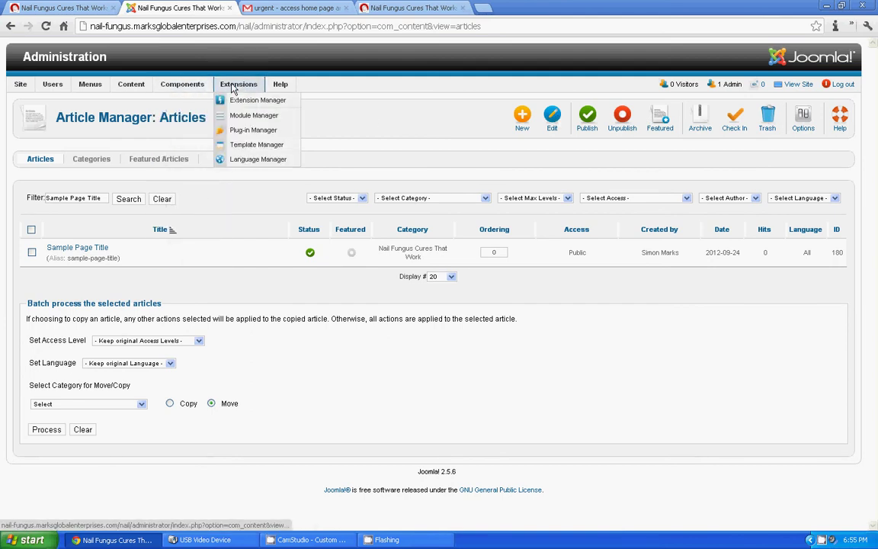
mouse_move(25, 87)
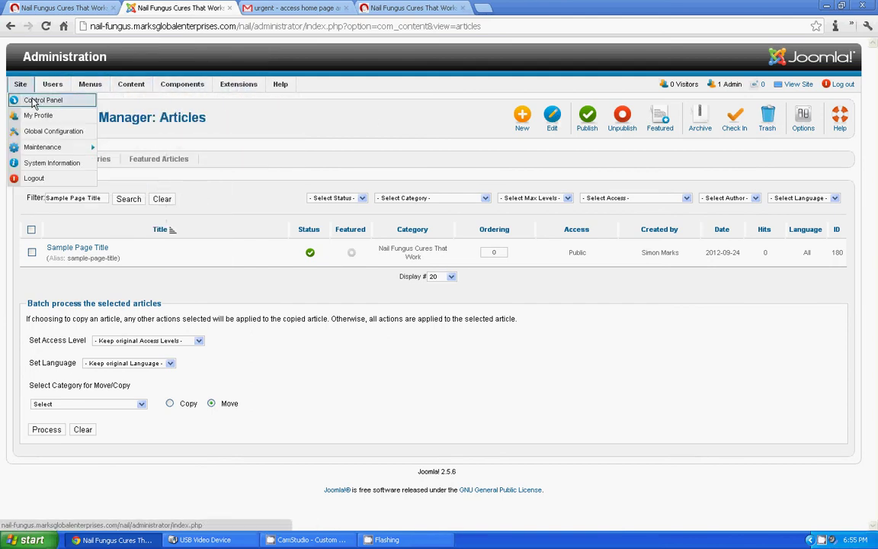
click(33, 102)
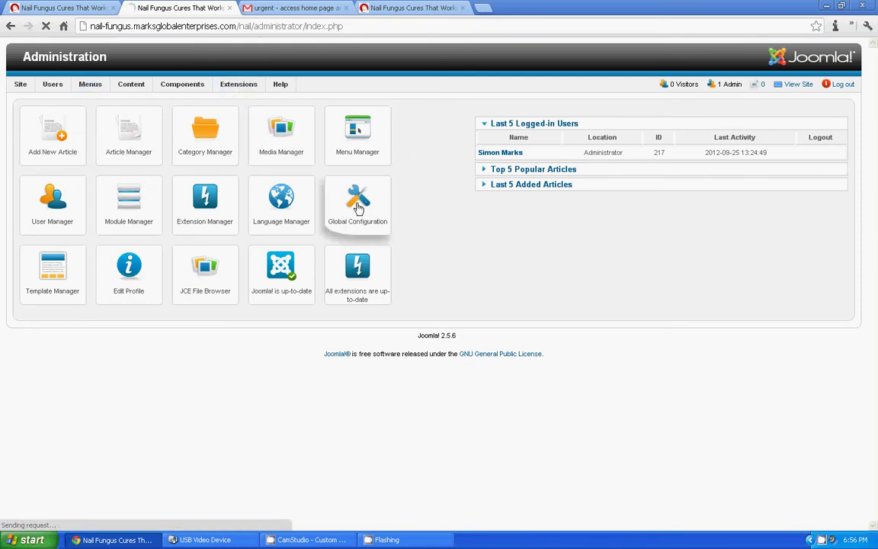
Step: In Global Configuration's Site settings, keep the Default Editor on Editor - JCE
click(359, 208)
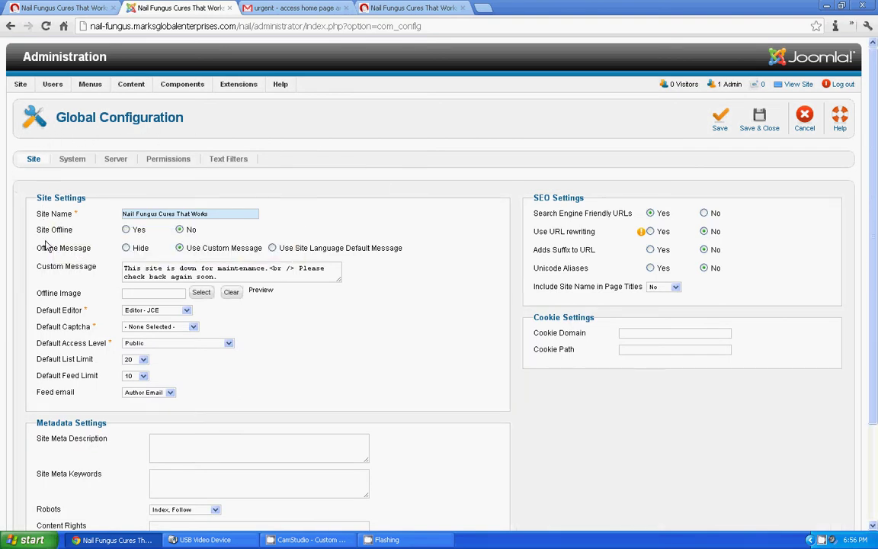
drag(43, 308, 43, 308)
click(39, 313)
click(58, 308)
double_click(74, 310)
click(160, 310)
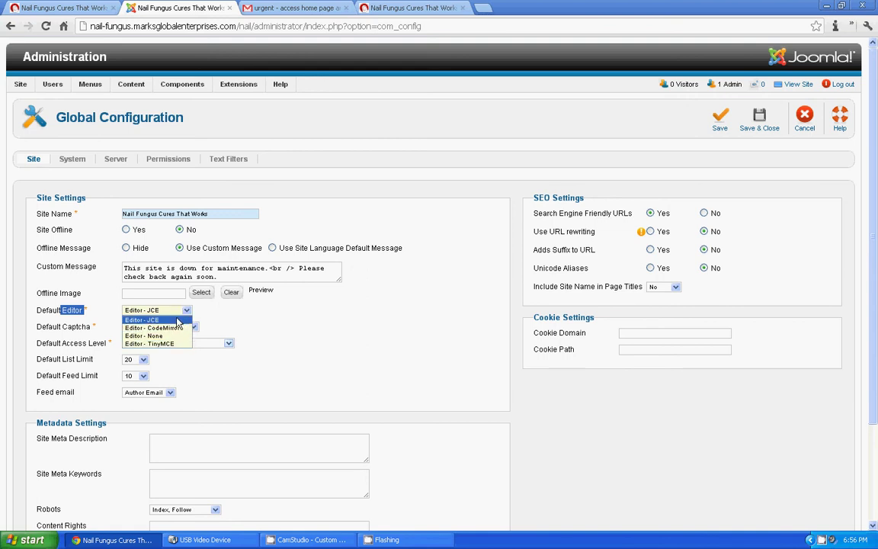
click(169, 321)
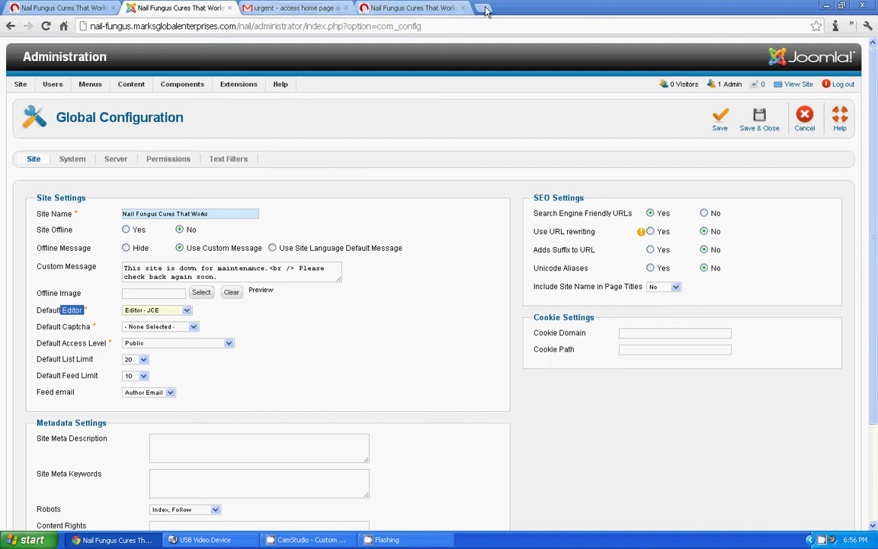
click(166, 311)
click(174, 309)
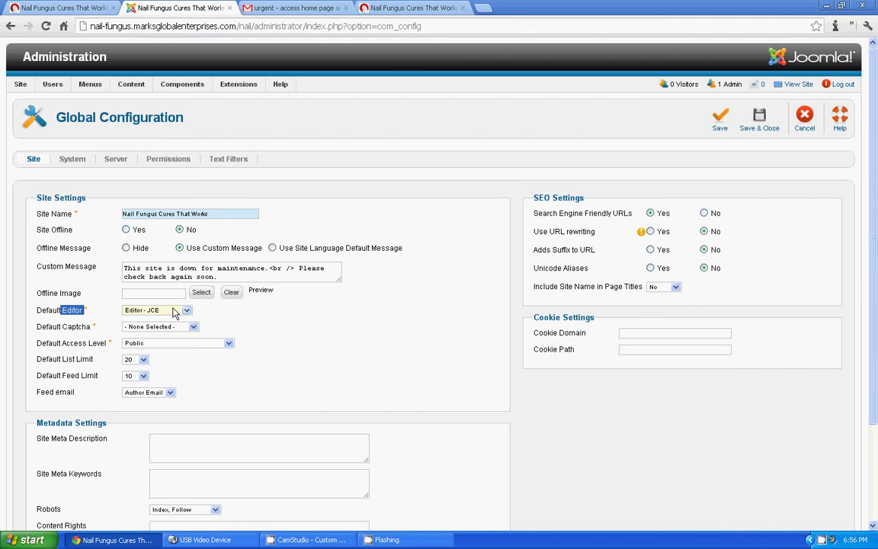
Step: In a new Google tab, search for 'jce editor for joomla 2.5', correcting the typo
click(488, 8)
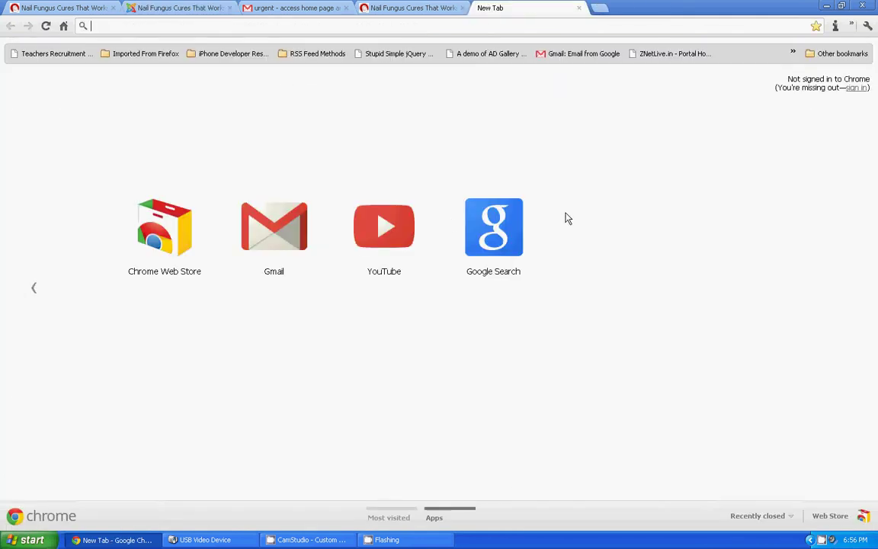
click(493, 227)
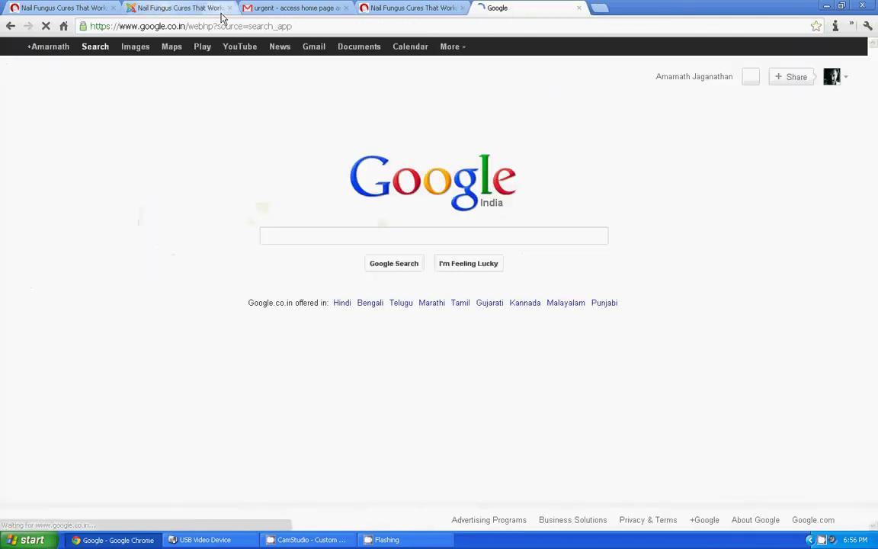
click(279, 235)
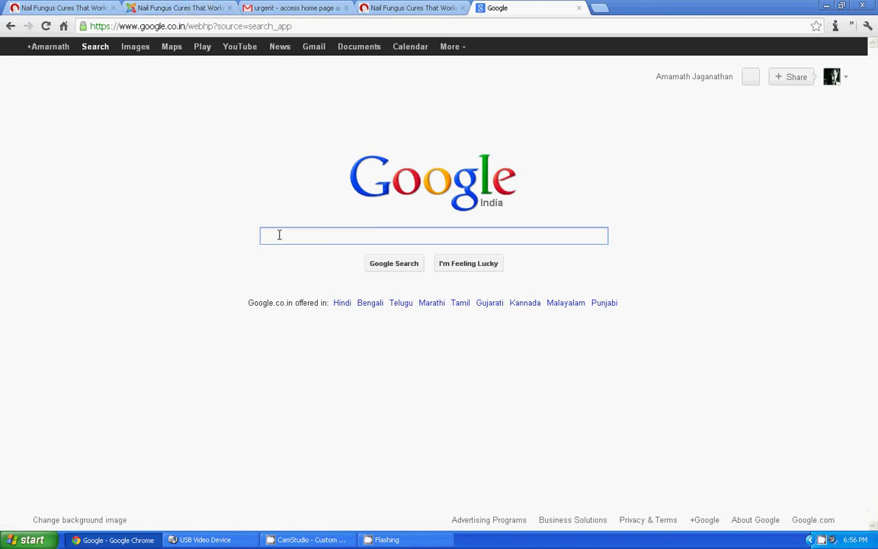
text(JCE)
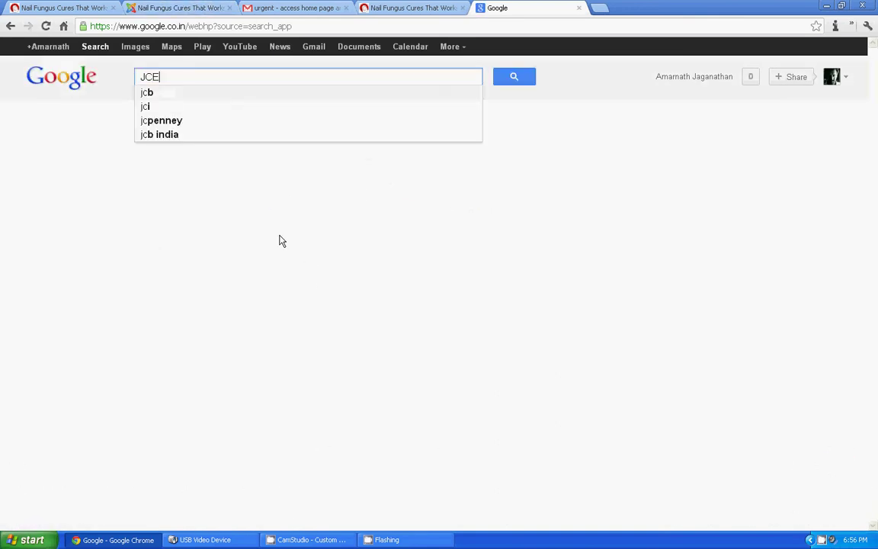
text( ed)
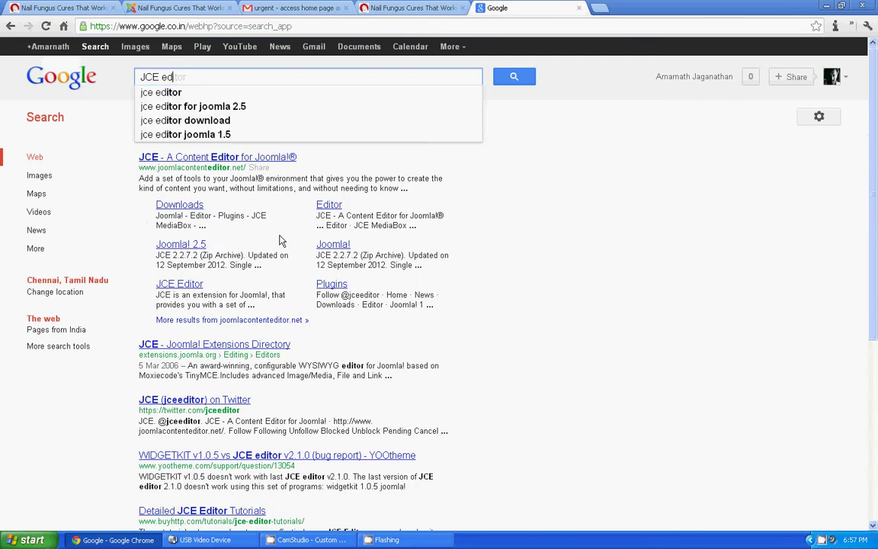
text(iyo)
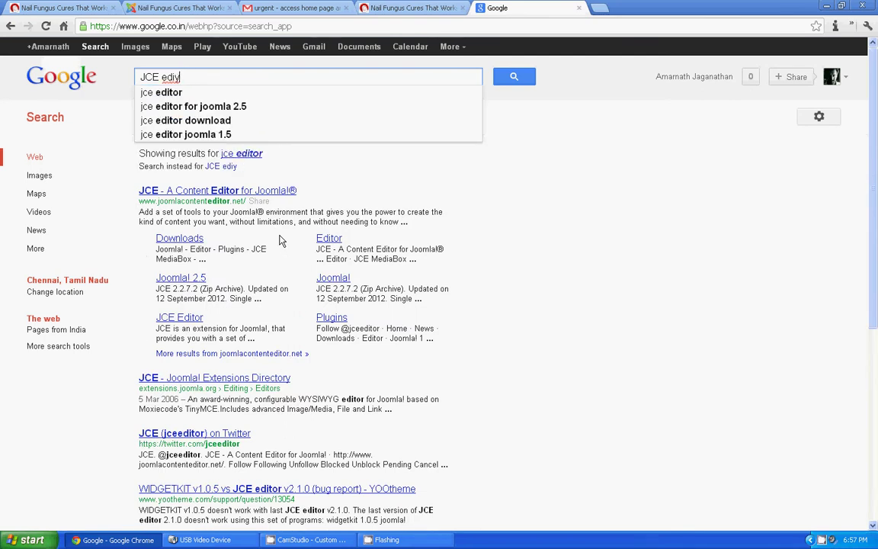
key(BackSpace)
key(BackSpace)
key(BackSpace)
text(tor)
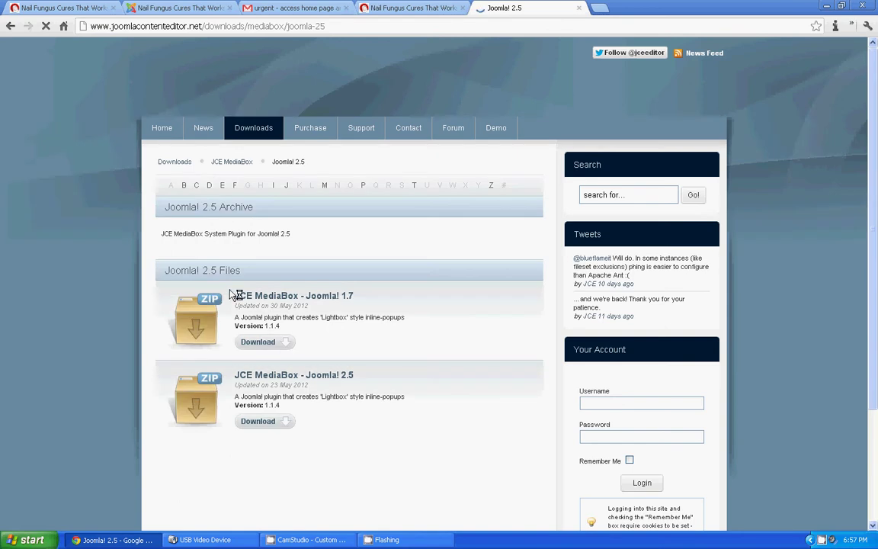
Step: Go to Downloads > Editor > Joomla! 2.5 on joomlacontenteditor.net to list the JCE 2.2.7.2 packages
mouse_move(248, 135)
mouse_move(248, 152)
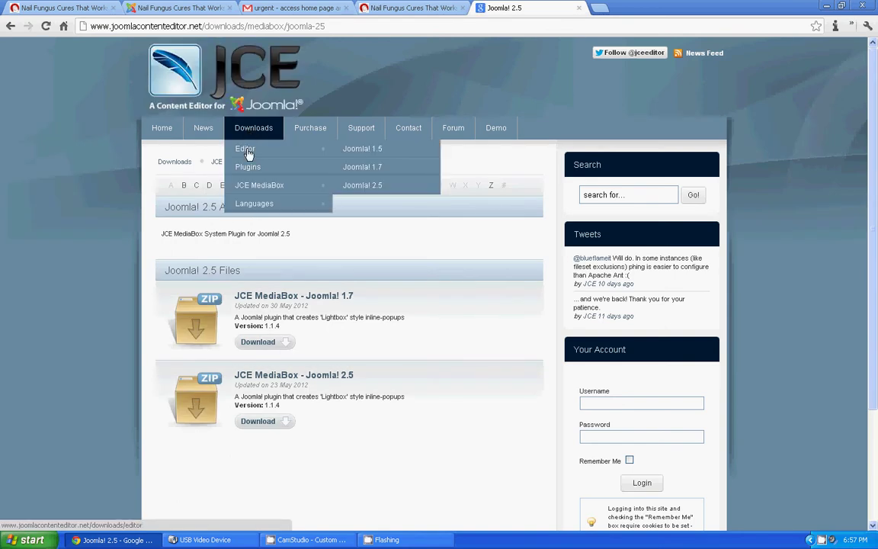
click(368, 189)
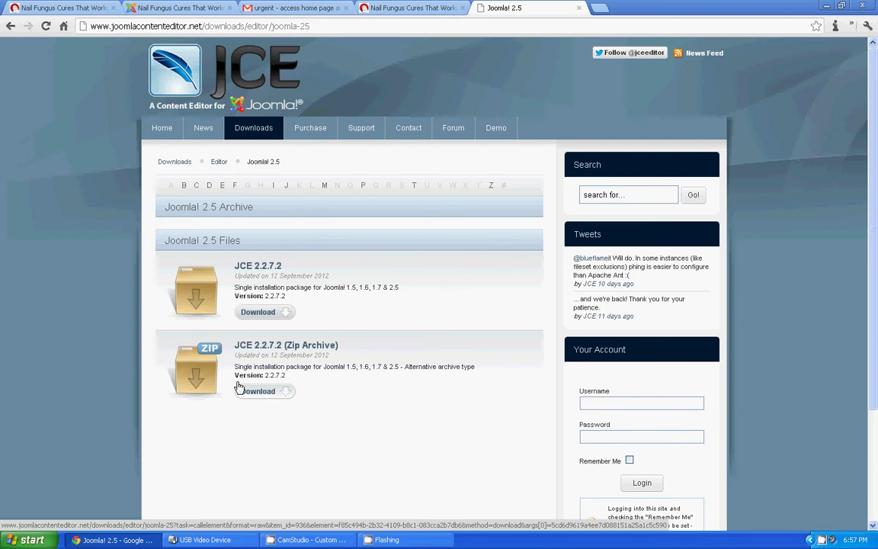
Step: Close the JCE downloads tab and leave Global Configuration's default editor as Editor - JCE
click(579, 8)
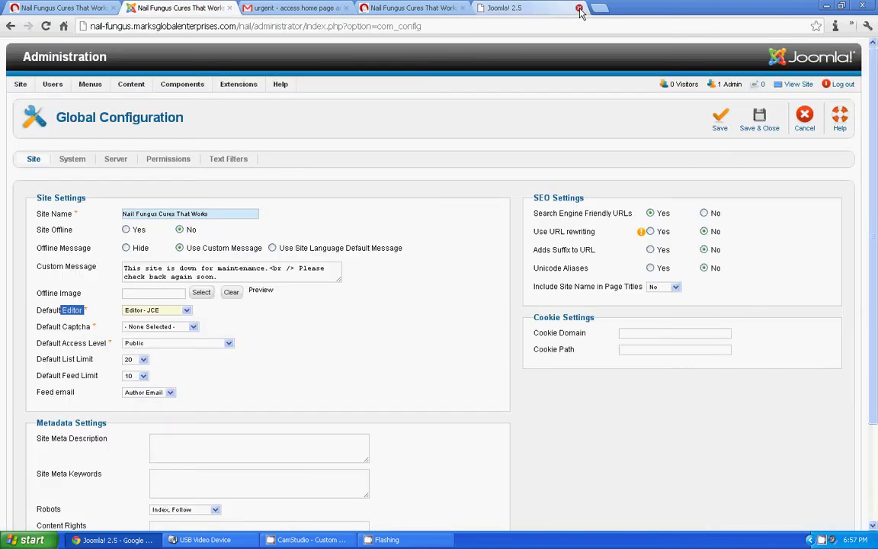
click(152, 309)
click(152, 309)
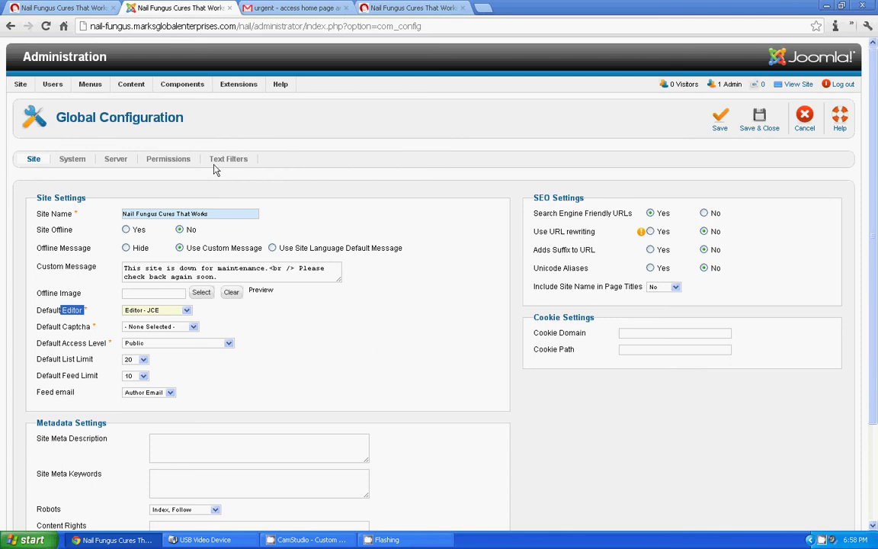
Step: Save & Close the Global Configuration, then review the live site's NFC Article Categories list
click(761, 118)
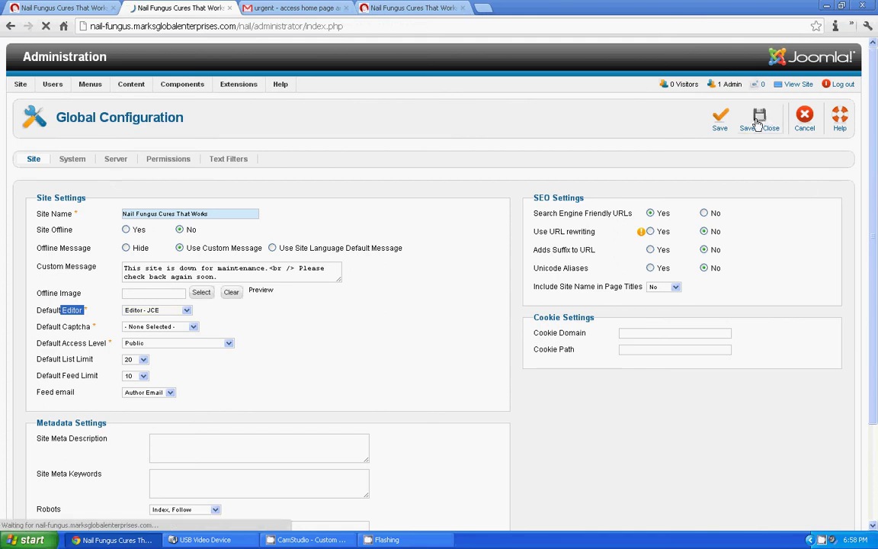
click(82, 7)
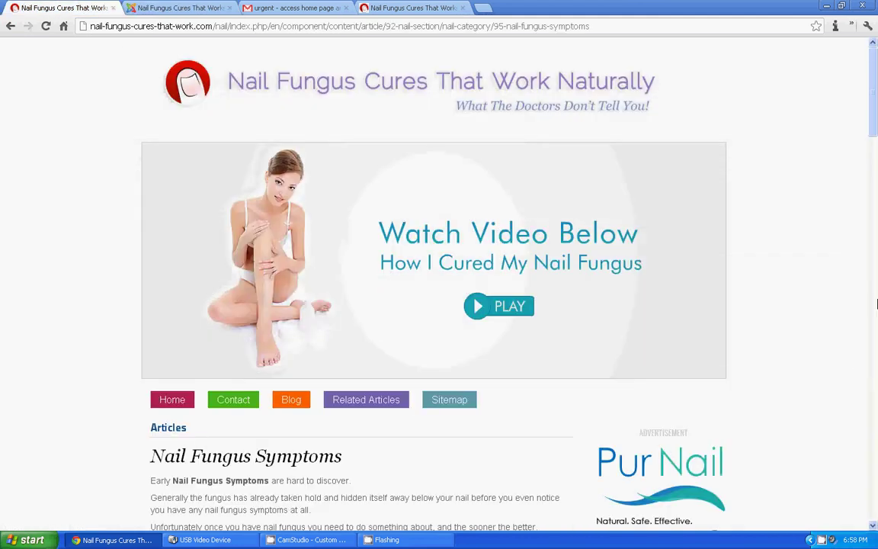
drag(875, 128, 867, 368)
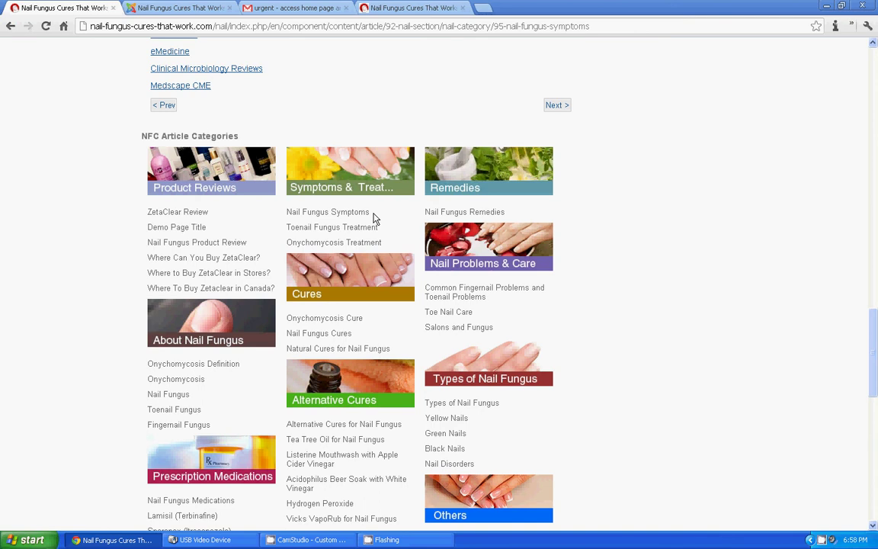
click(183, 8)
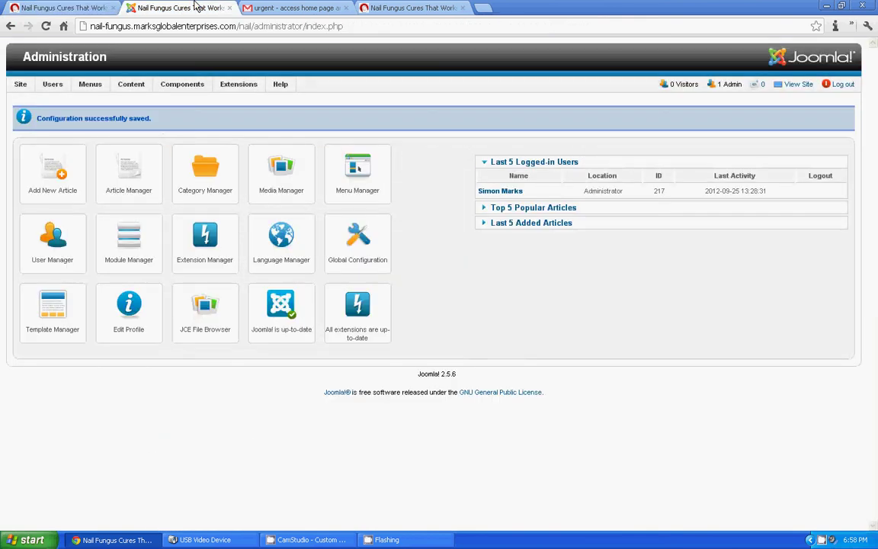
click(42, 8)
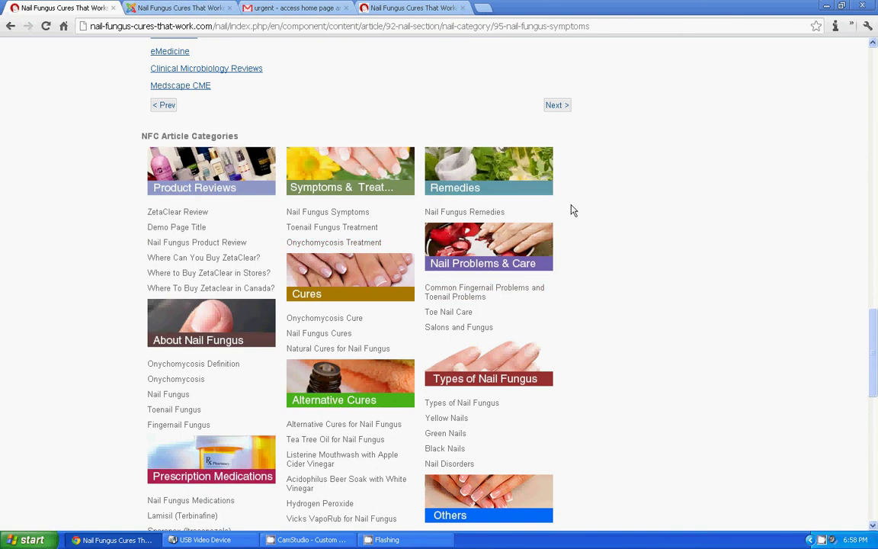
Step: Go to Extensions > Module Manager, then select the 'NFC Article Categories' heading on the live page
click(179, 8)
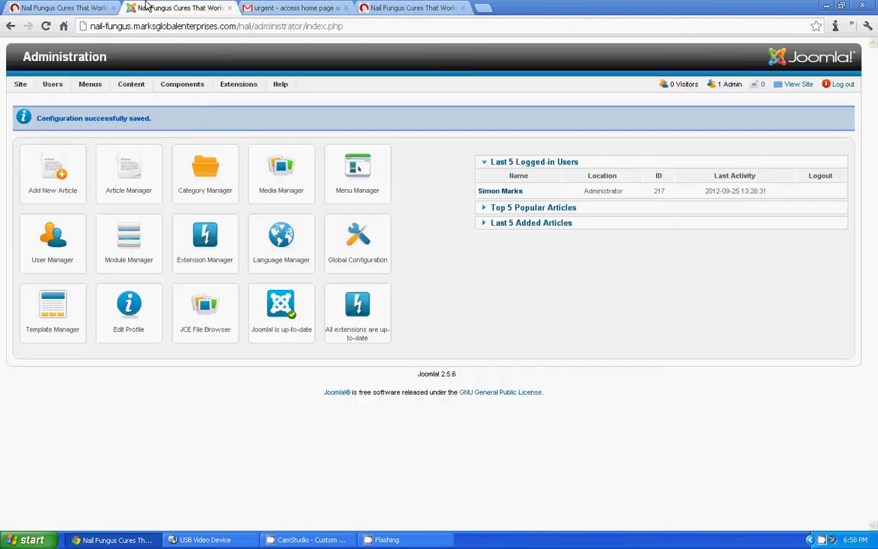
mouse_move(232, 85)
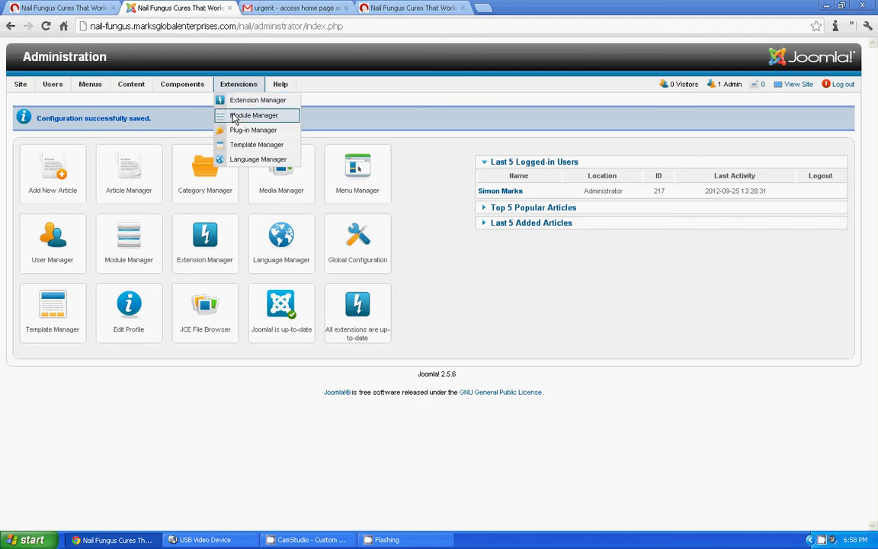
click(238, 117)
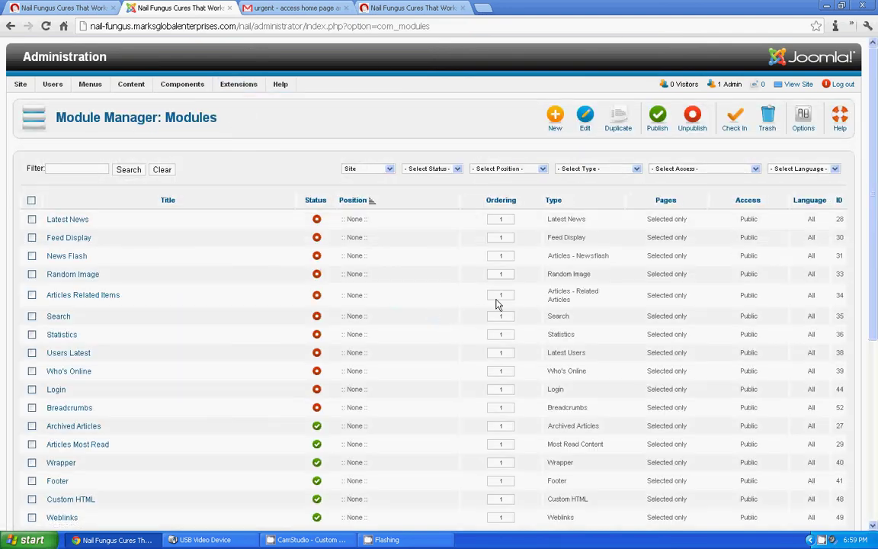
scroll(874, 150, down, 4)
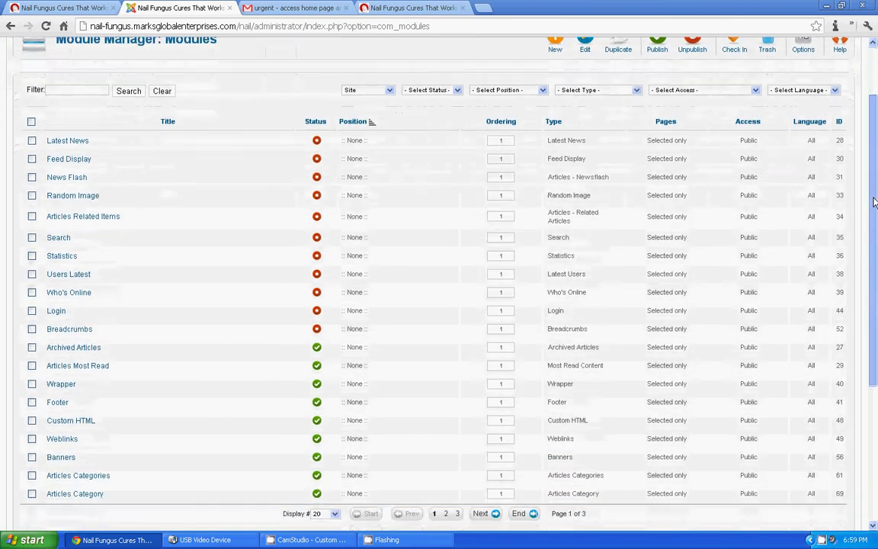
click(61, 11)
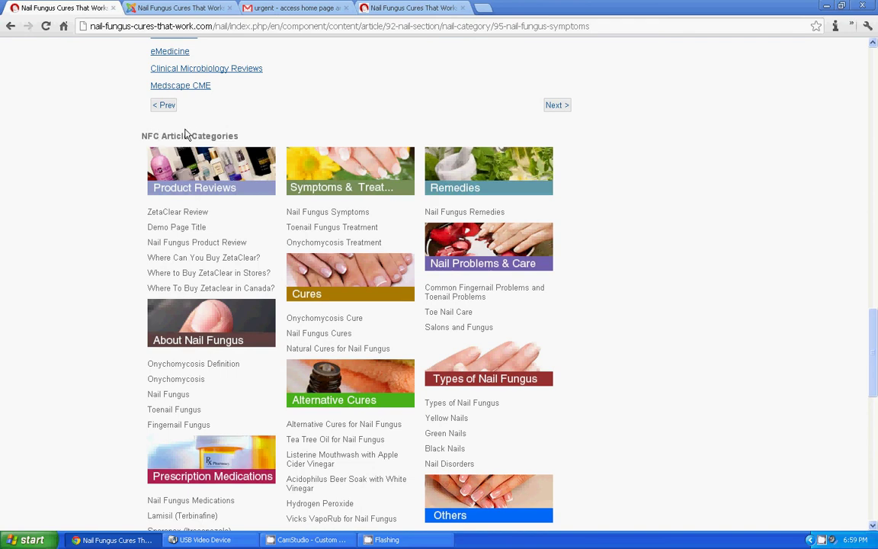
drag(128, 118, 142, 135)
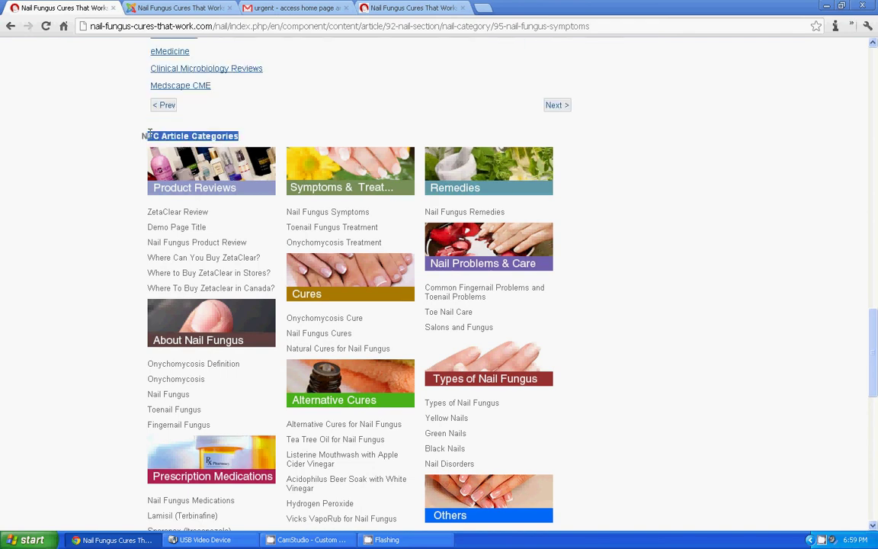
Step: Show page 3 of the Module Manager and tick the NFC Article Categories module
click(175, 9)
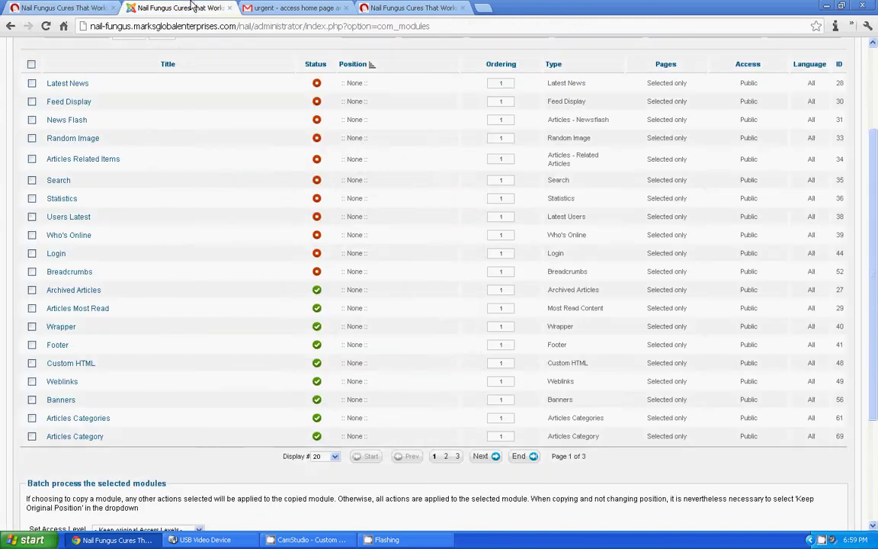
click(457, 456)
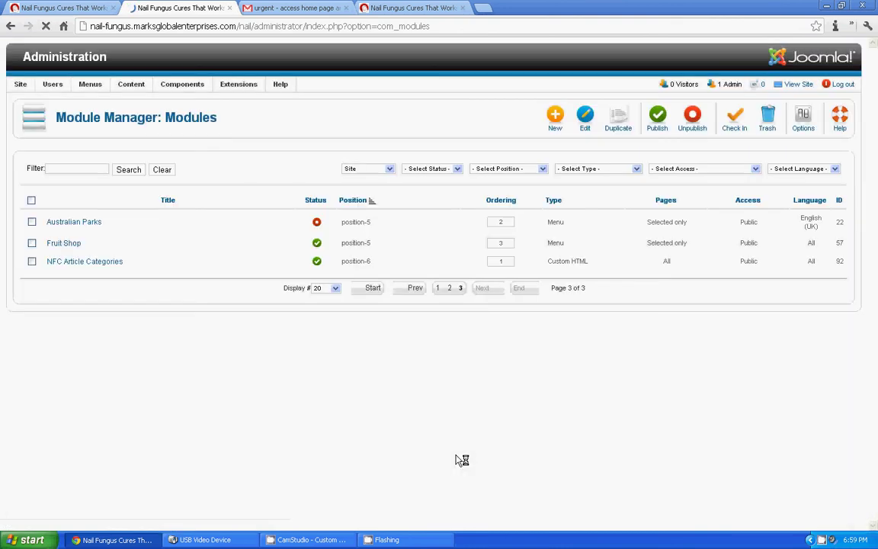
mouse_move(57, 102)
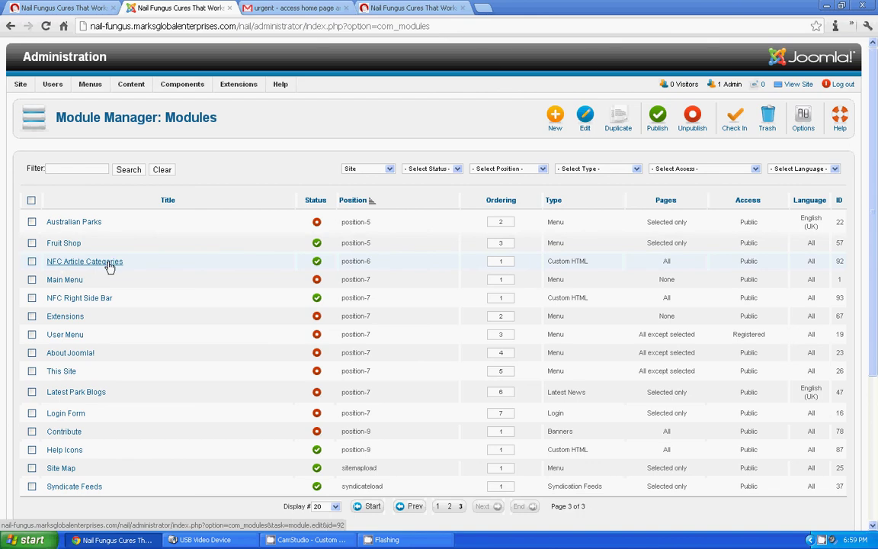
click(32, 261)
Step: Edit the NFC Article Categories module and compare its links with the live site's list
click(70, 262)
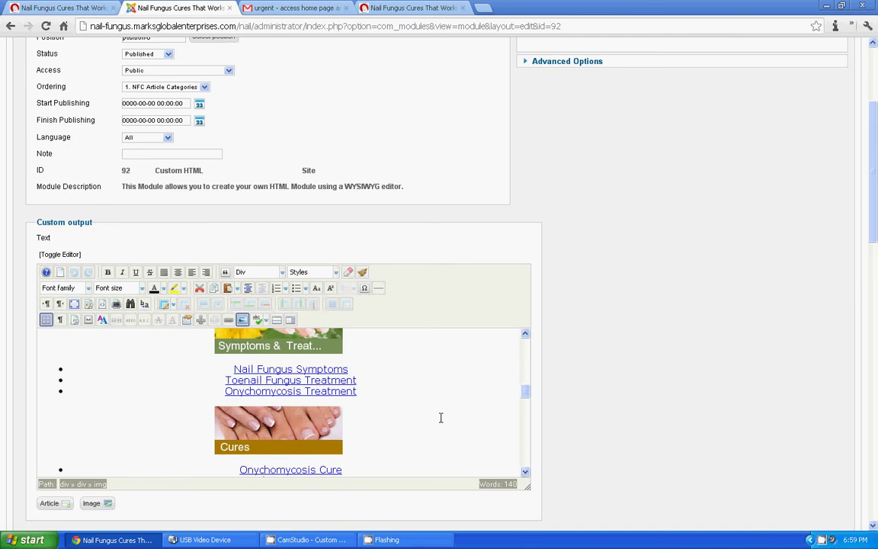
click(84, 8)
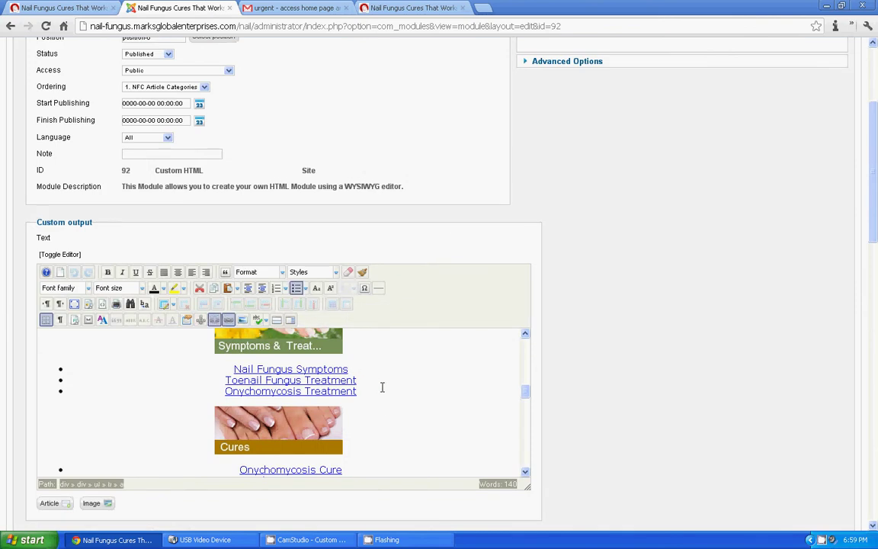
Step: Add a 'Sample Page Title' bullet below Nail Fungus Symptoms and select that line
key(Return)
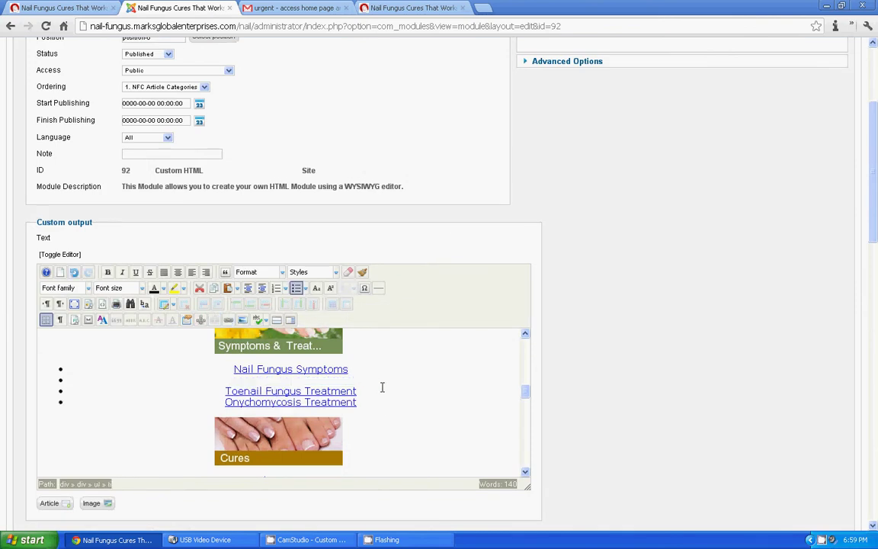
text(Sample Page T)
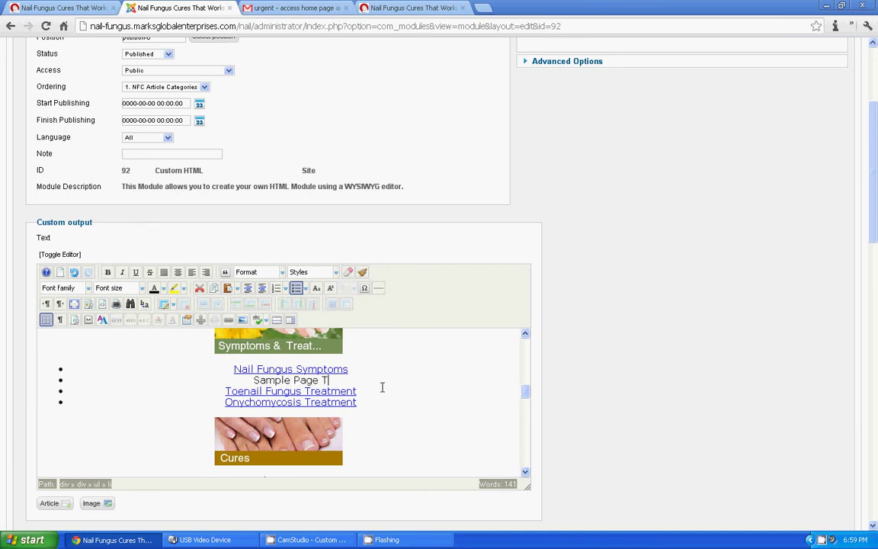
text(itle)
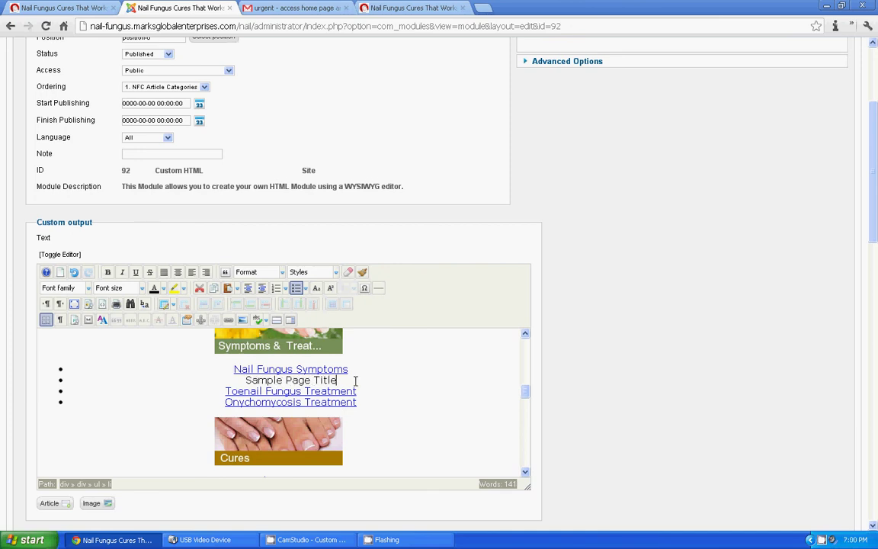
drag(341, 379, 244, 381)
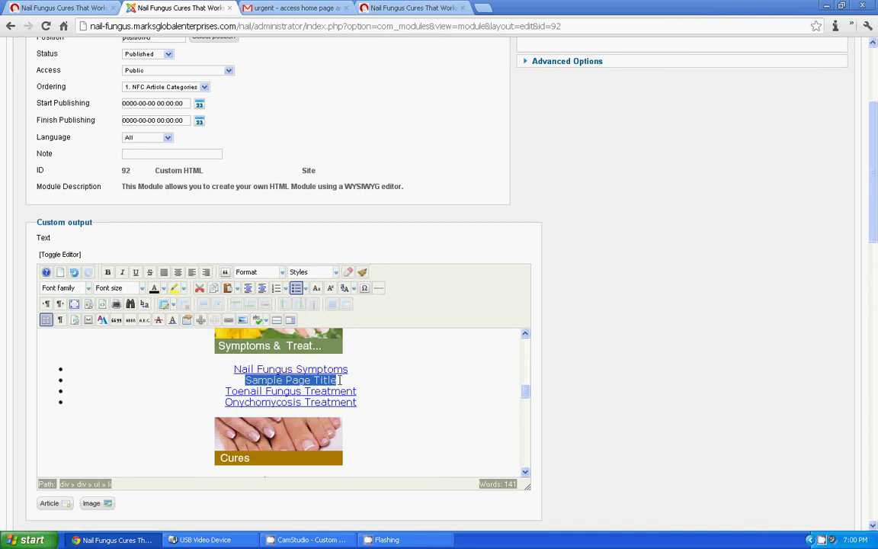
Step: Reselect 'Sample Page Title' and bring up the JCE Insert/Edit link dialog for it
drag(340, 383, 244, 380)
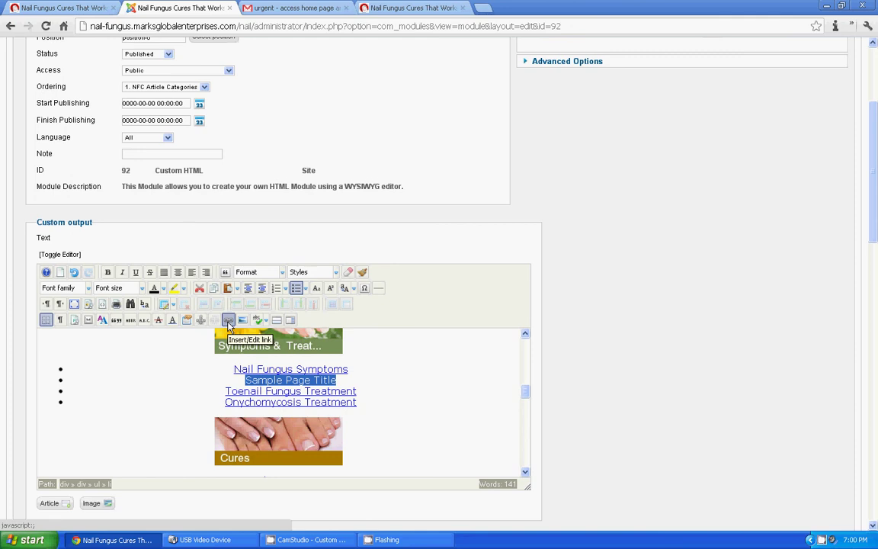
click(228, 326)
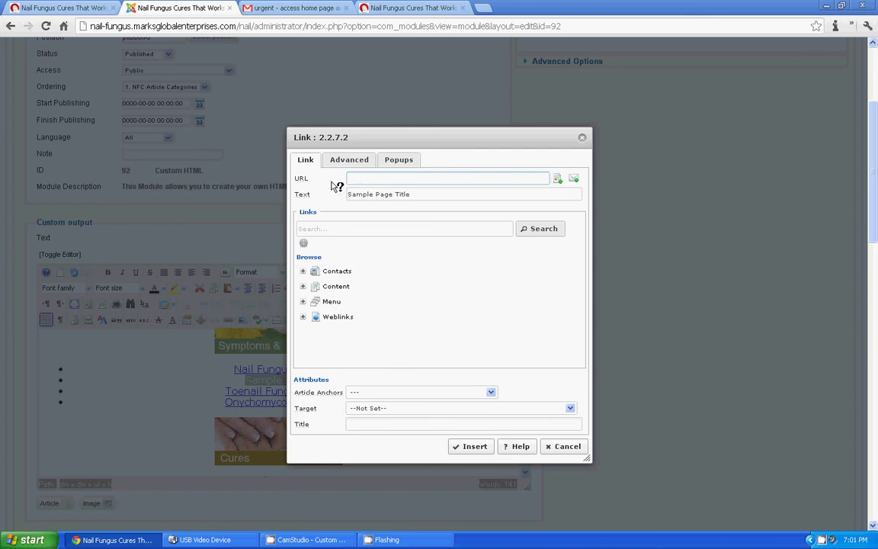
Step: Select the 'Sample Page Title' link text and look at the link search options
triple_click(370, 193)
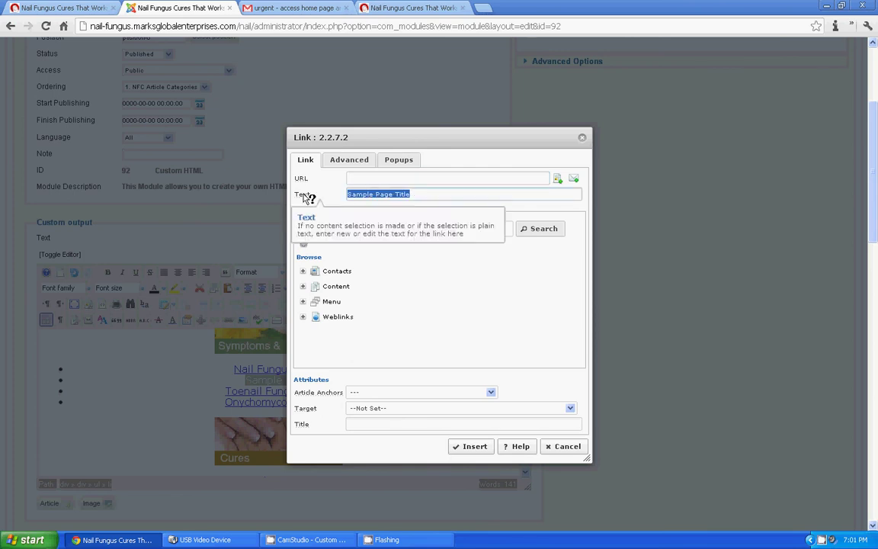
key(End)
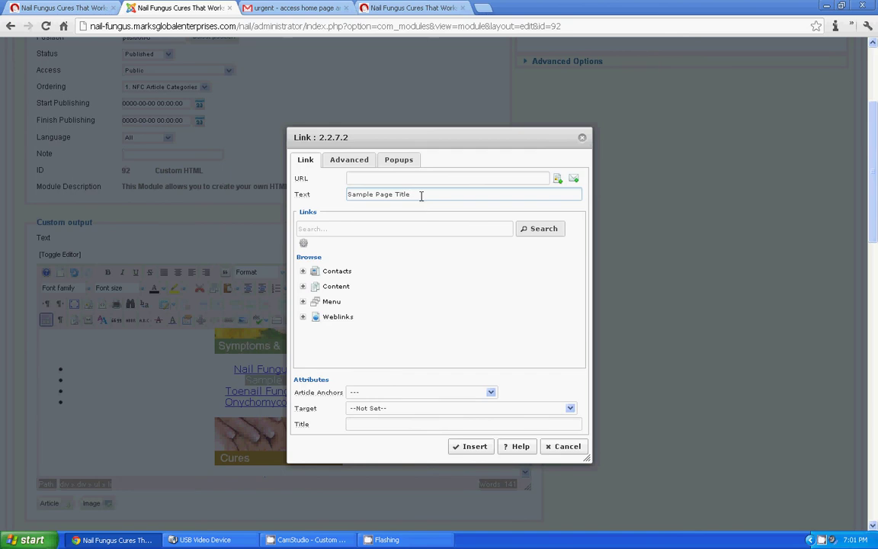
click(315, 233)
click(320, 228)
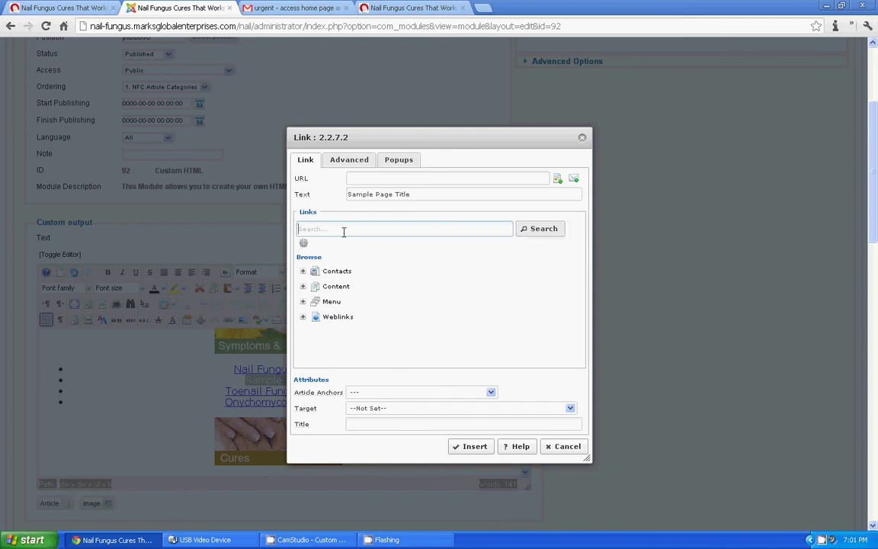
click(303, 244)
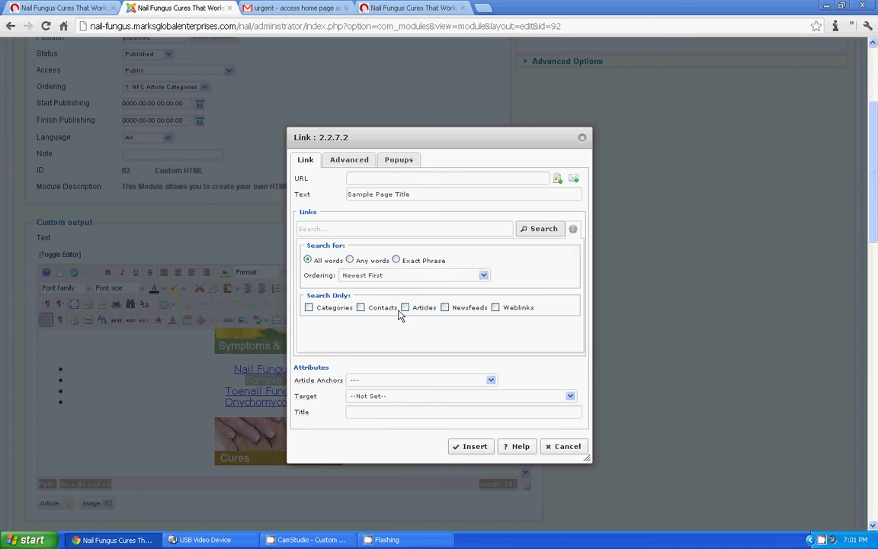
click(323, 228)
Step: Copy 'Sample Page Title' from the Text field and paste it into the Links search box
drag(418, 195, 308, 195)
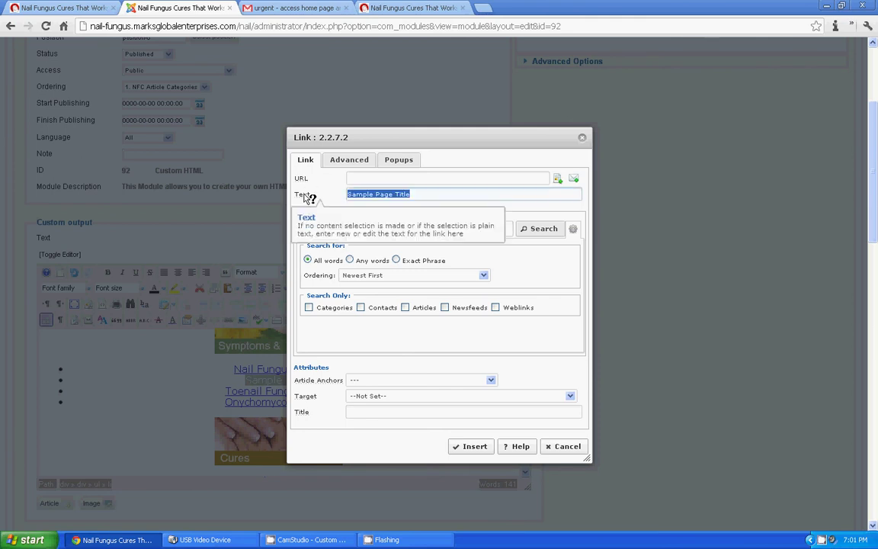
right_click(387, 196)
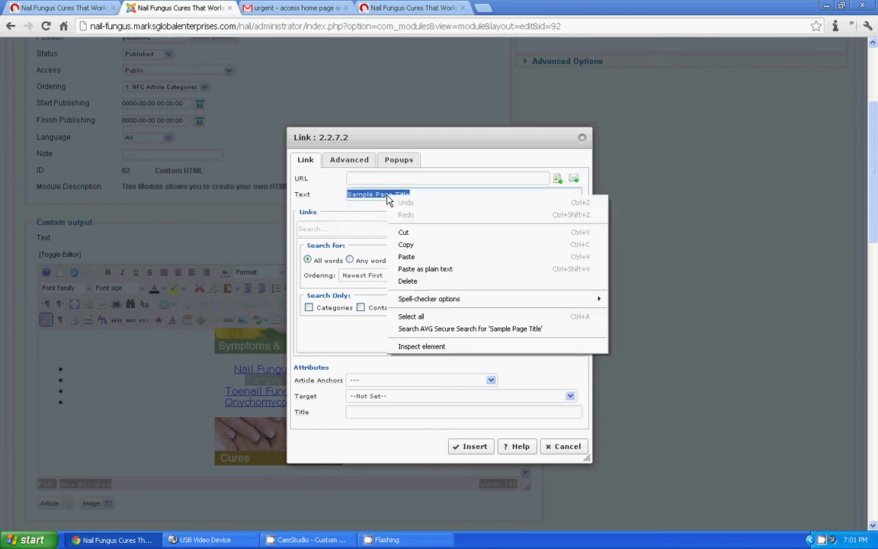
click(406, 244)
click(344, 228)
right_click(346, 229)
click(374, 293)
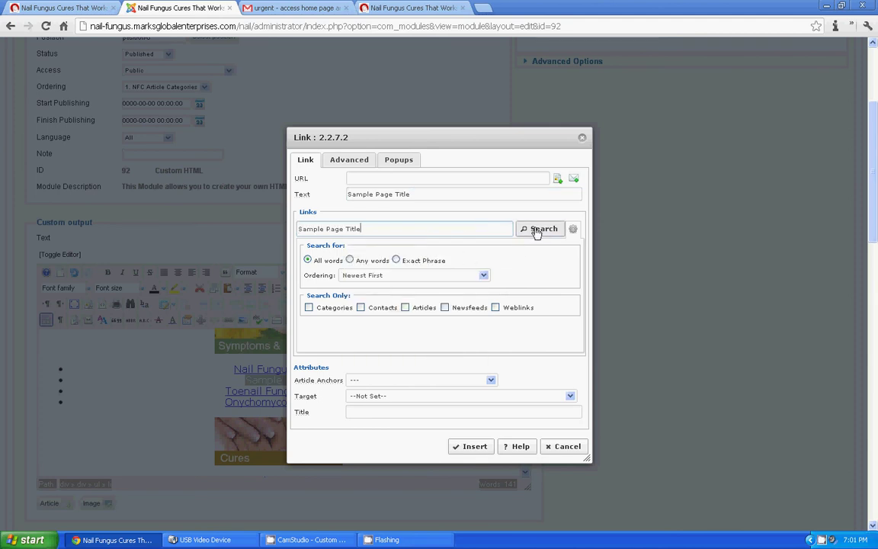
Step: Search for 'Sample Page Title', choose that article as the link target and insert the link
click(537, 229)
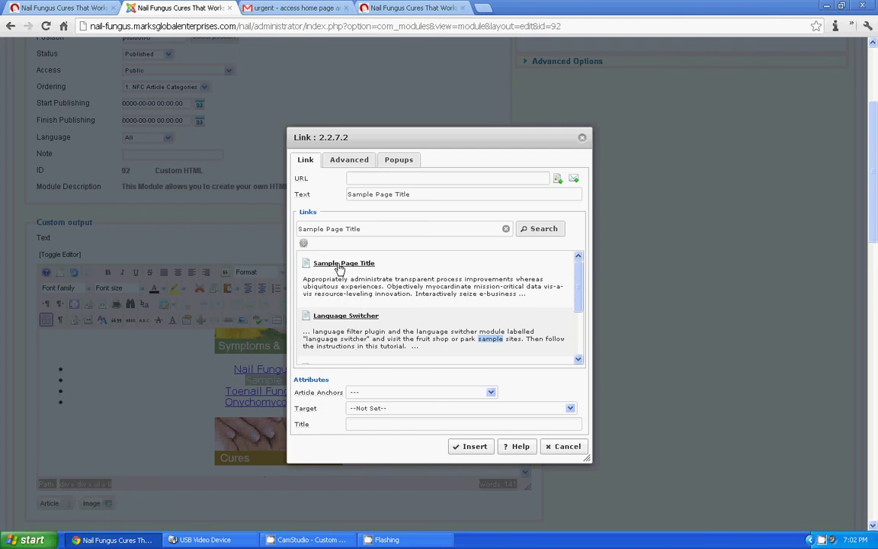
click(341, 270)
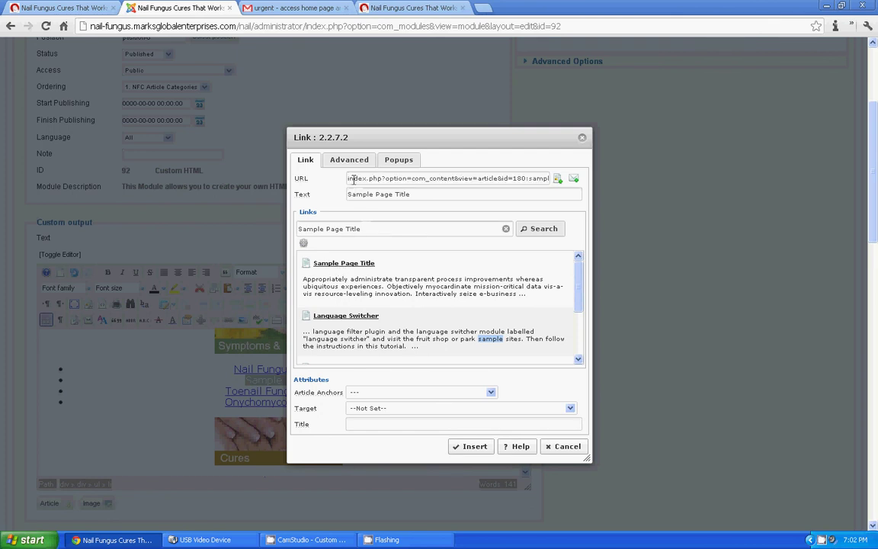
drag(346, 178, 556, 178)
click(523, 178)
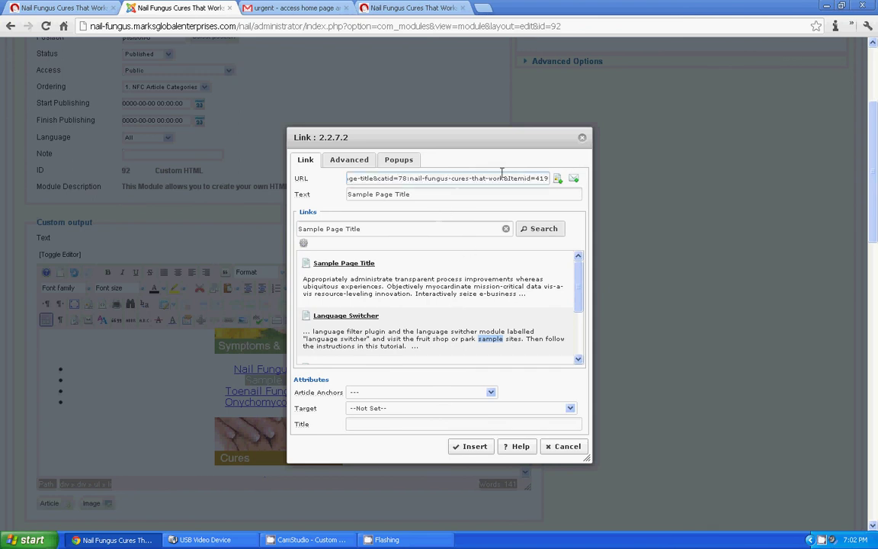
click(470, 446)
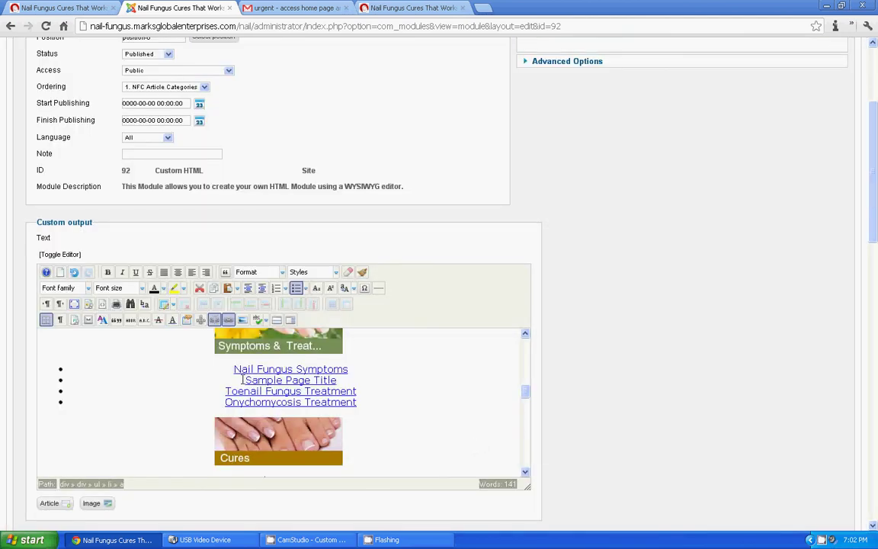
Step: Check the new Sample Page Title link, then Save & Close the NFC Article Categories module
drag(243, 379, 346, 381)
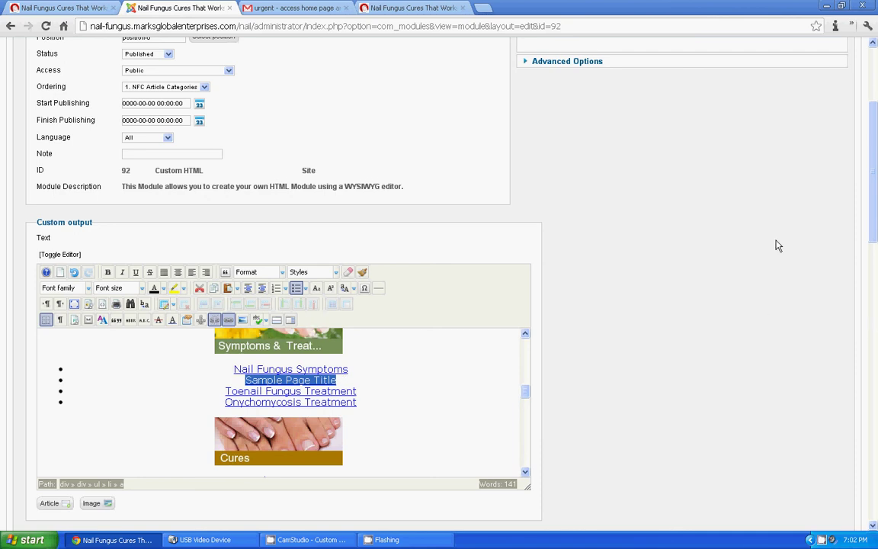
drag(874, 222, 875, 160)
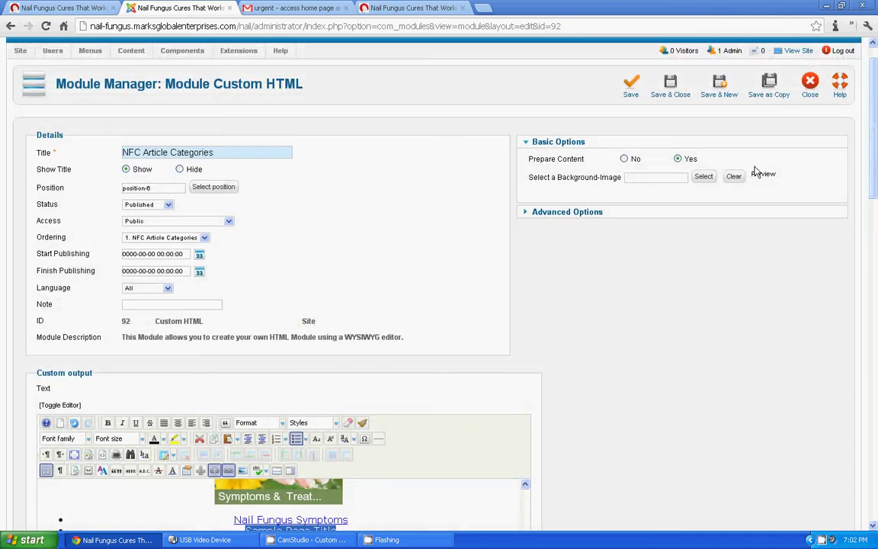
click(674, 95)
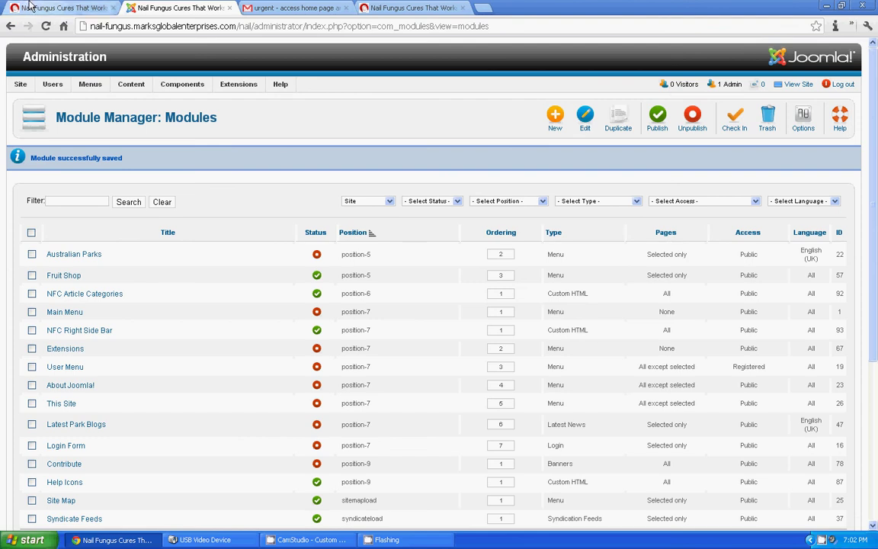
Step: Reload the live site's home page and scroll down to the NFC Article Categories list
click(55, 6)
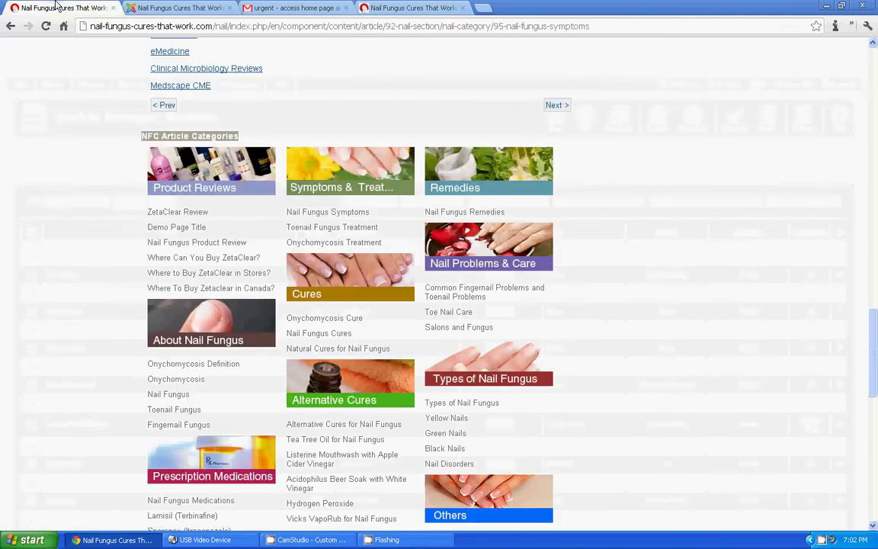
drag(874, 348, 874, 80)
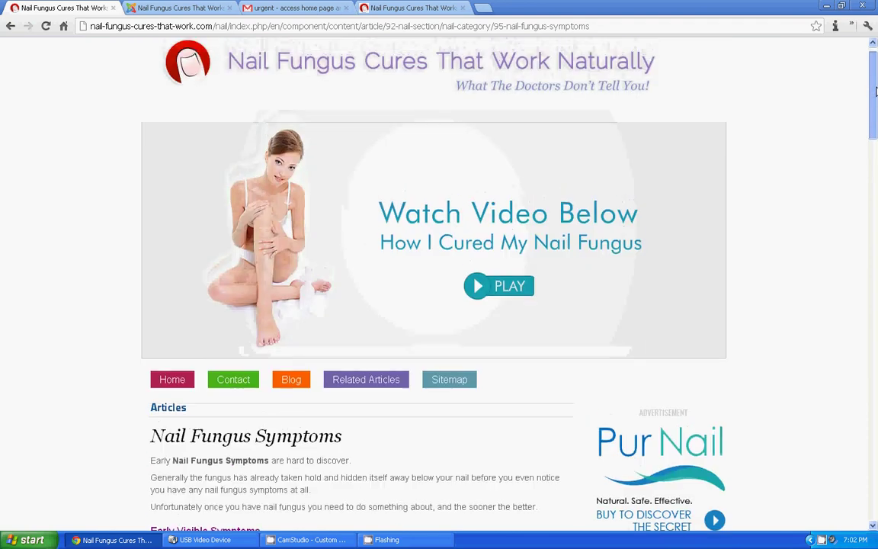
click(250, 69)
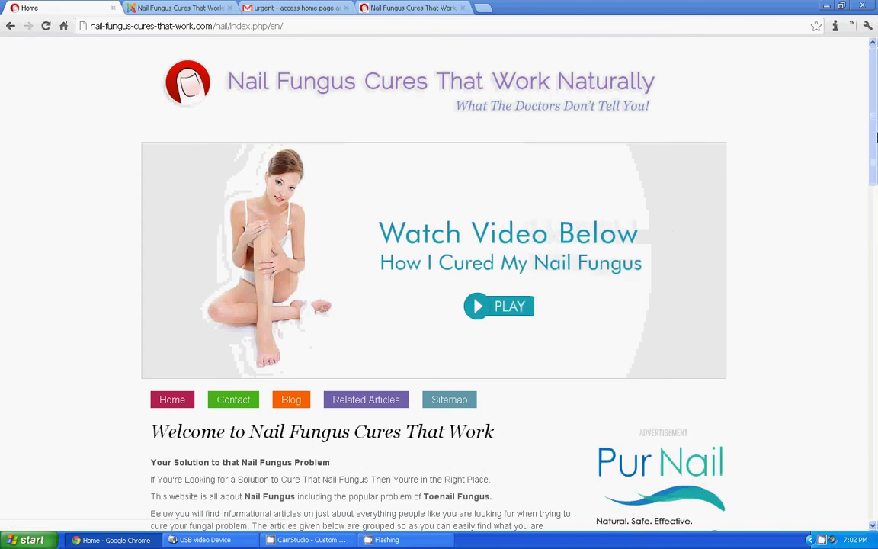
drag(875, 100, 762, 202)
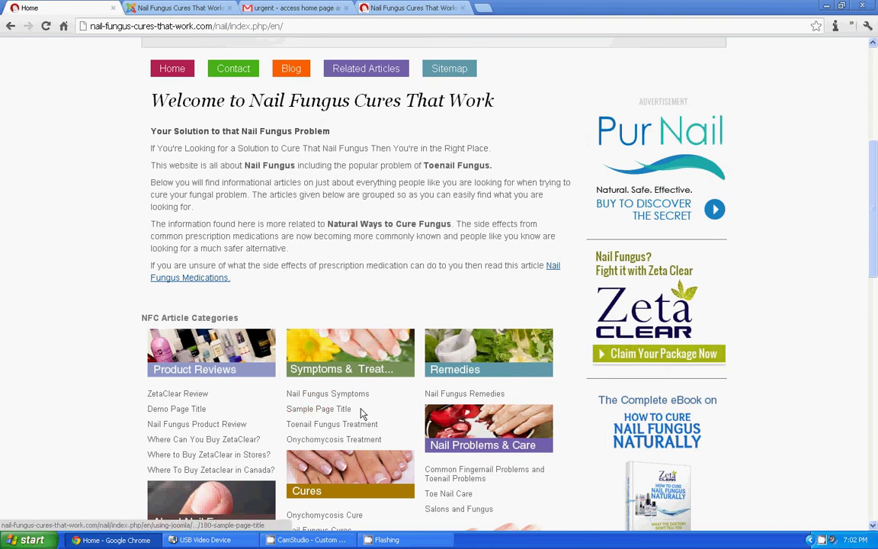
Step: Follow the Sample Page Title link from the module and review the article's content
click(324, 414)
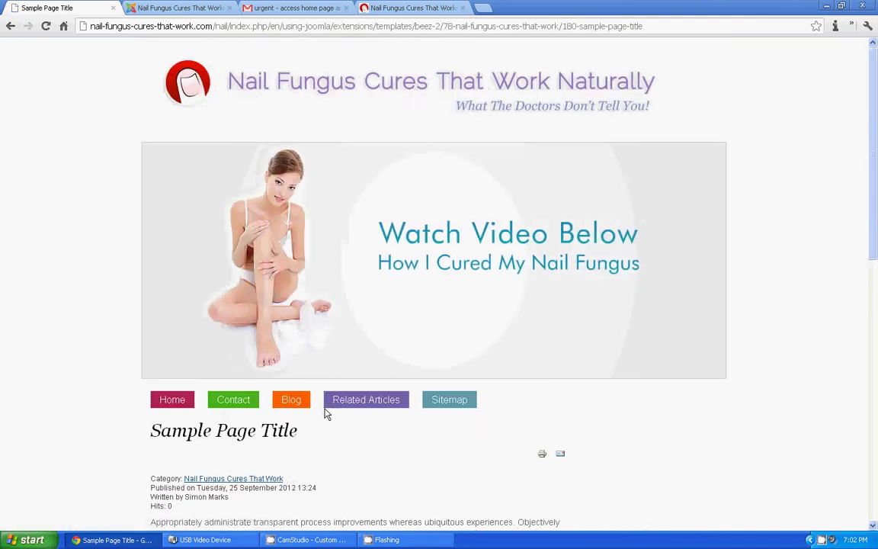
drag(874, 122, 873, 191)
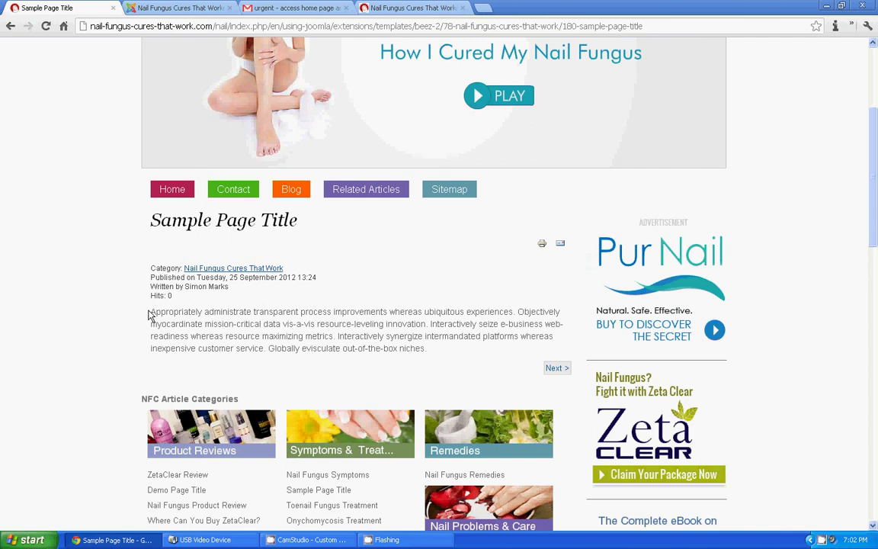
drag(151, 313, 452, 347)
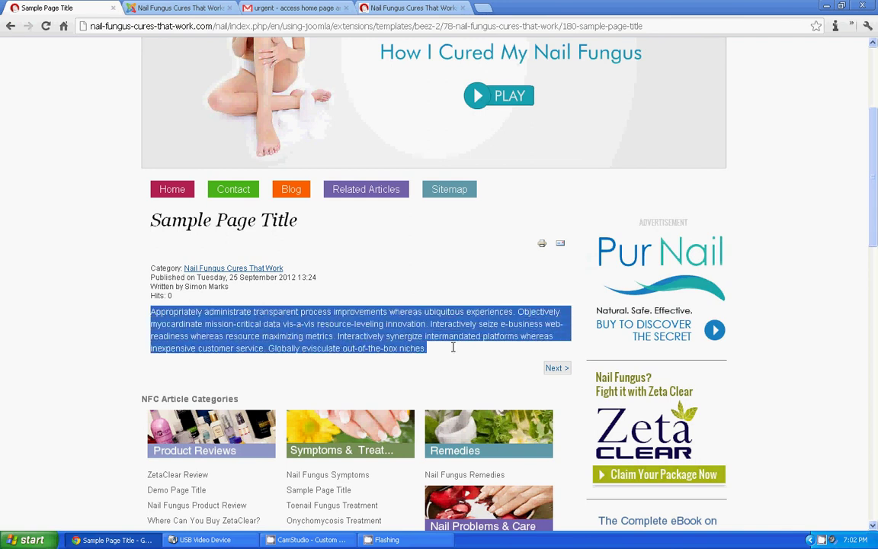
click(397, 288)
scroll(397, 281, up, 2)
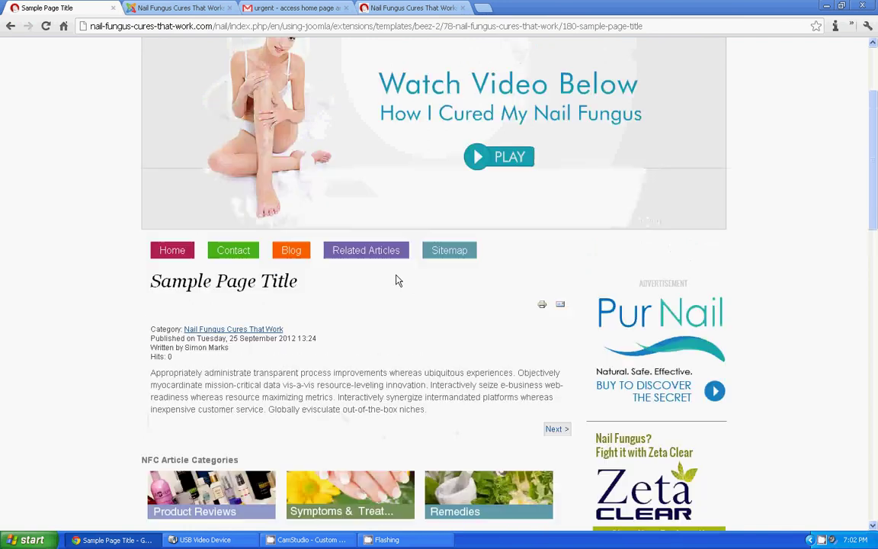
scroll(437, 337, up, 2)
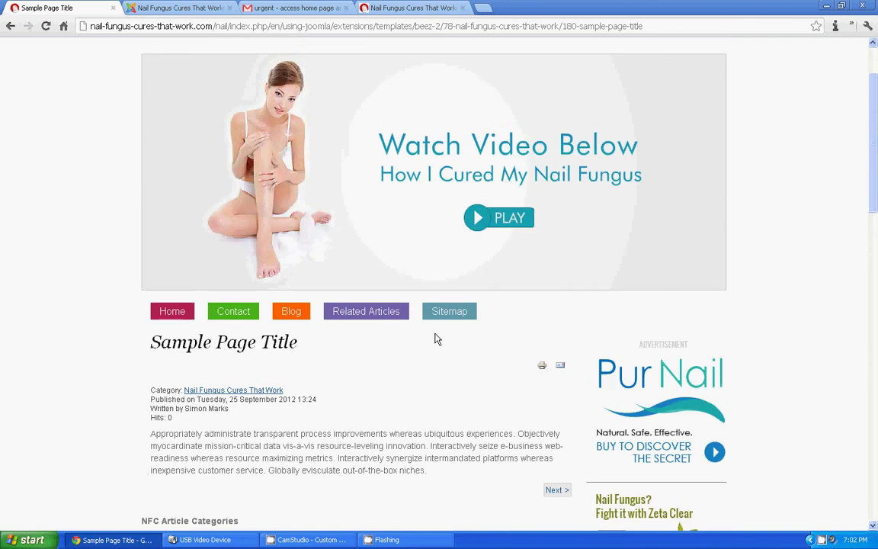